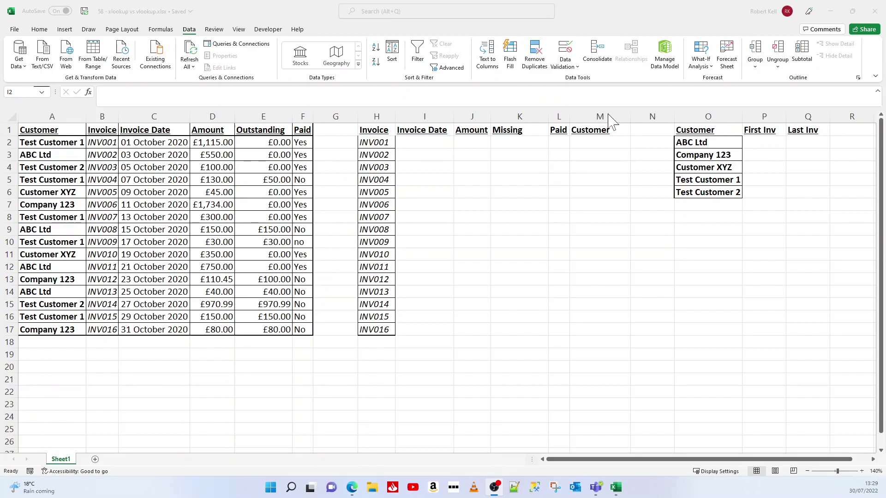
left_click(422, 142)
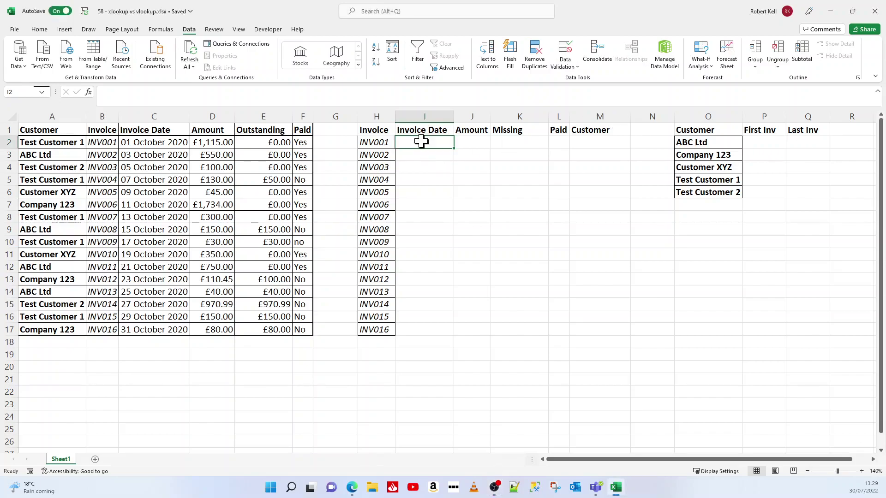
left_click(376, 144)
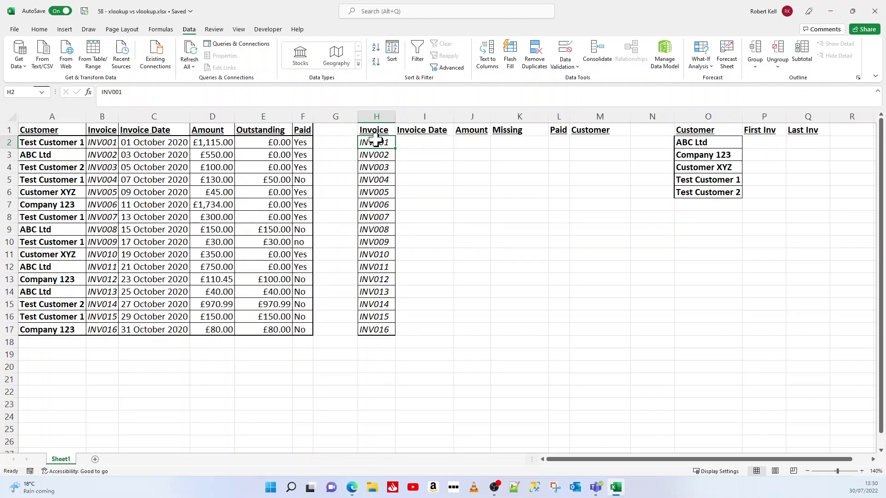
left_click(406, 144)
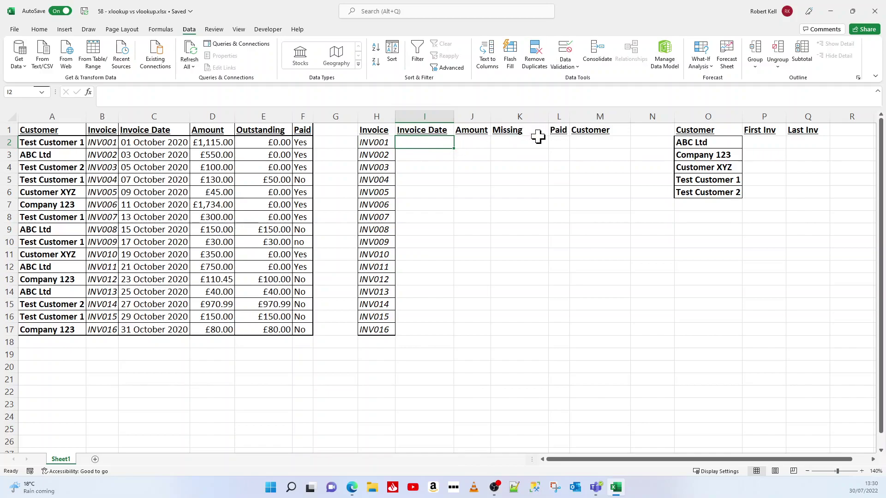
left_click(377, 142)
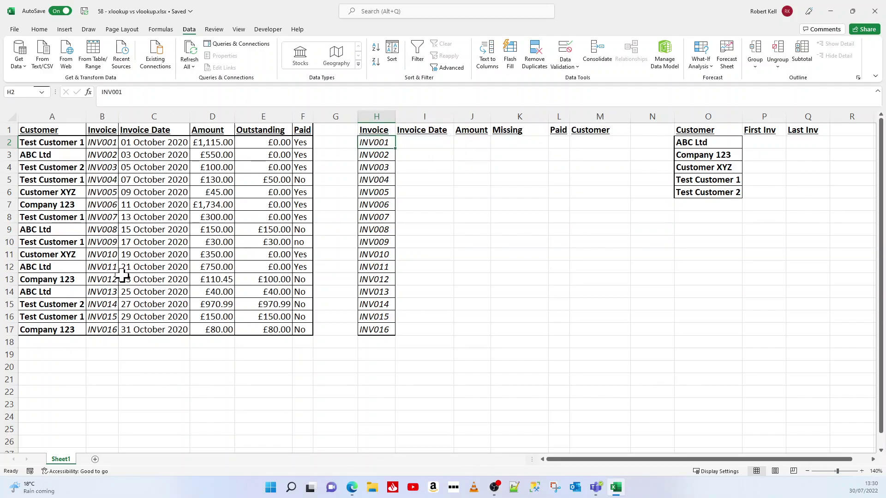
left_click(98, 142)
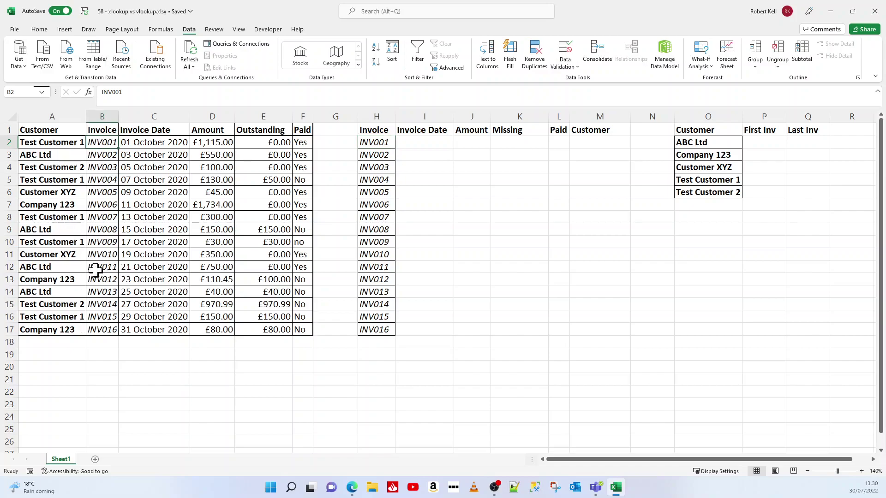
Look up the Invoice Date in I2 with an exact-match VLOOKUP of H2 in columns B:C, returning column 2 with FALSE.
left_click(418, 143)
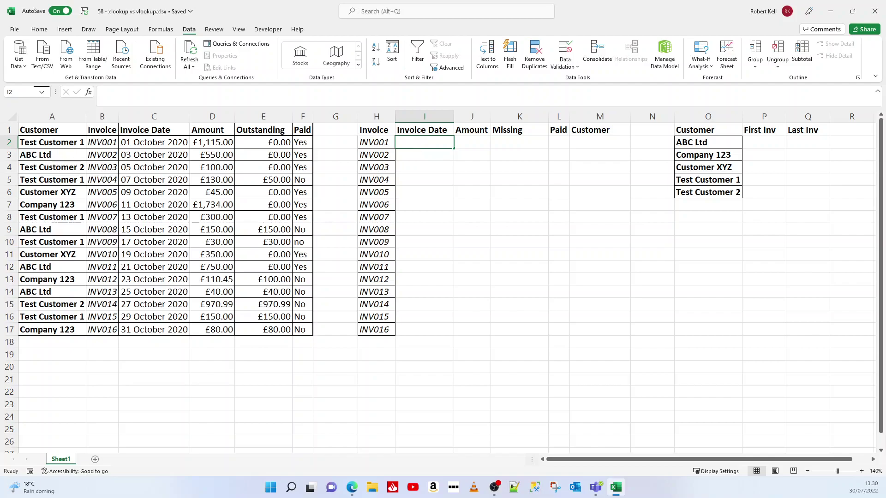
type("=vl")
key("Tab")
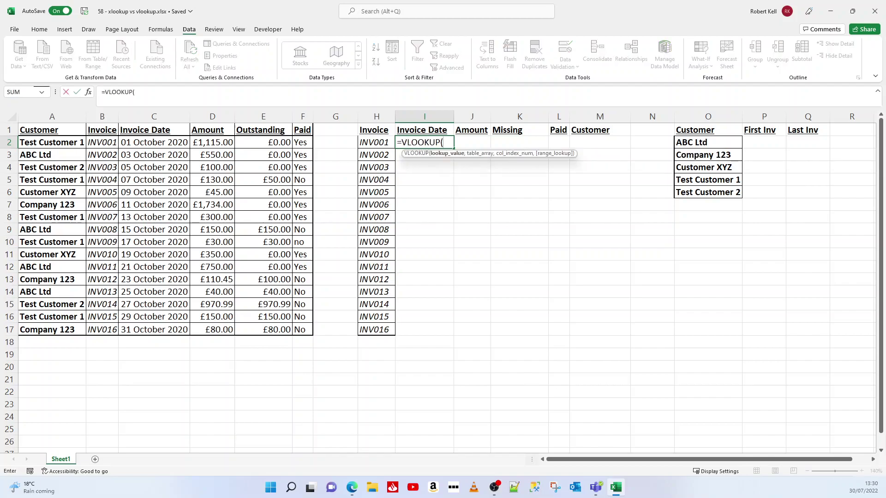
left_click(372, 142)
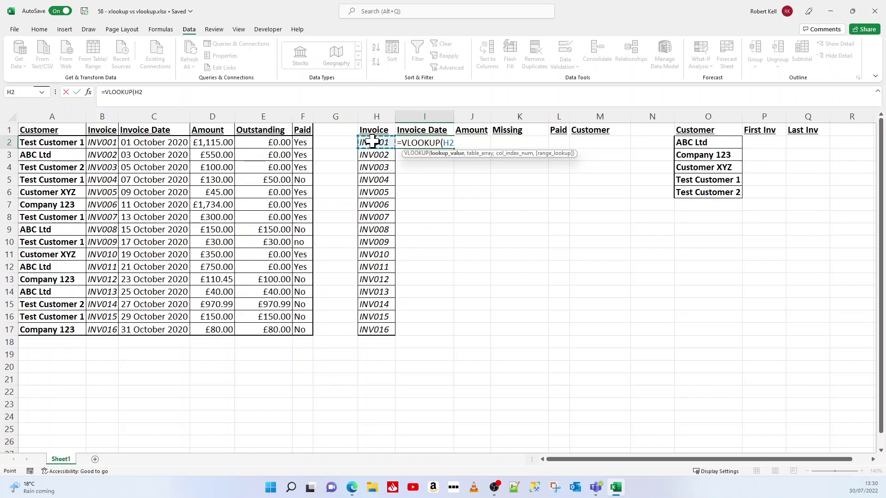
type(",")
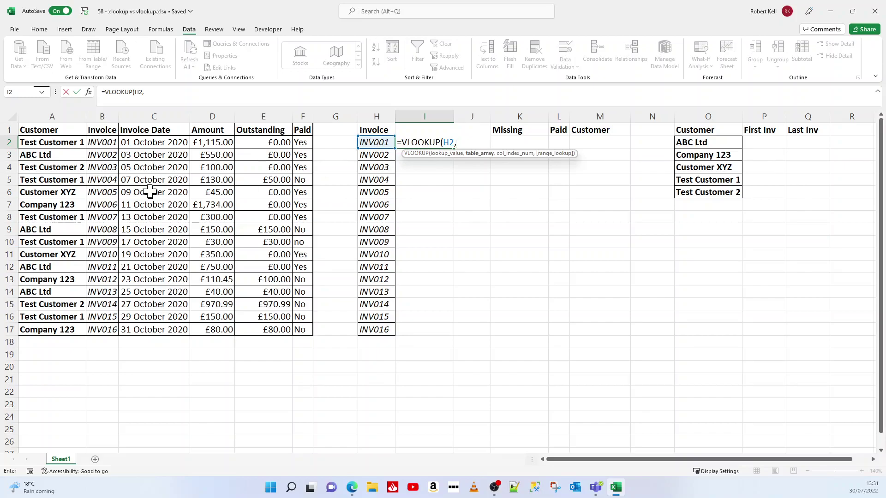
left_click(102, 115)
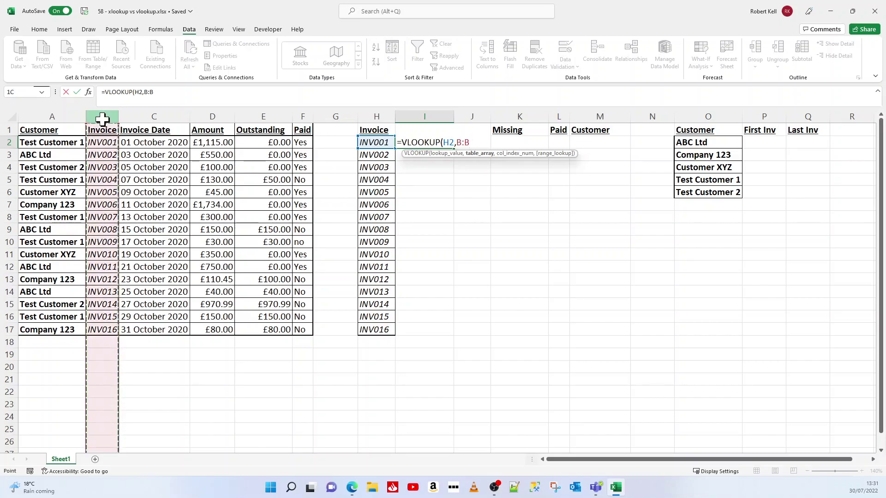
left_click_drag(102, 119, 148, 115)
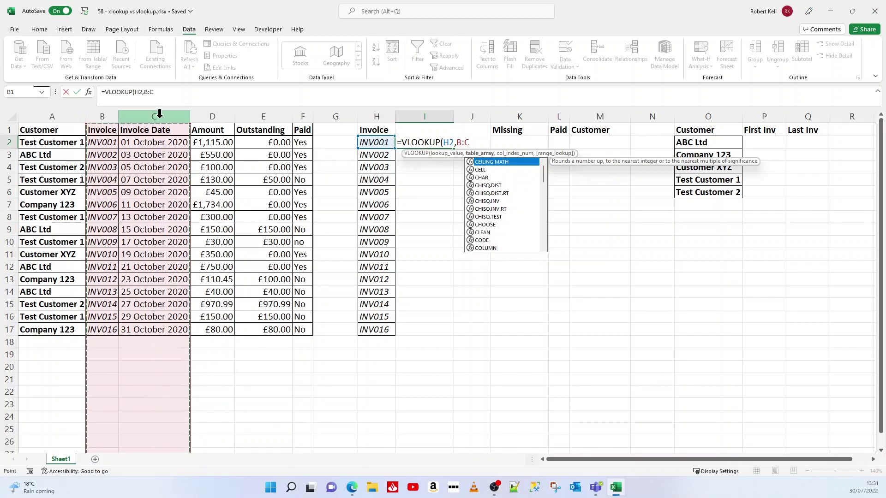
type(",2")
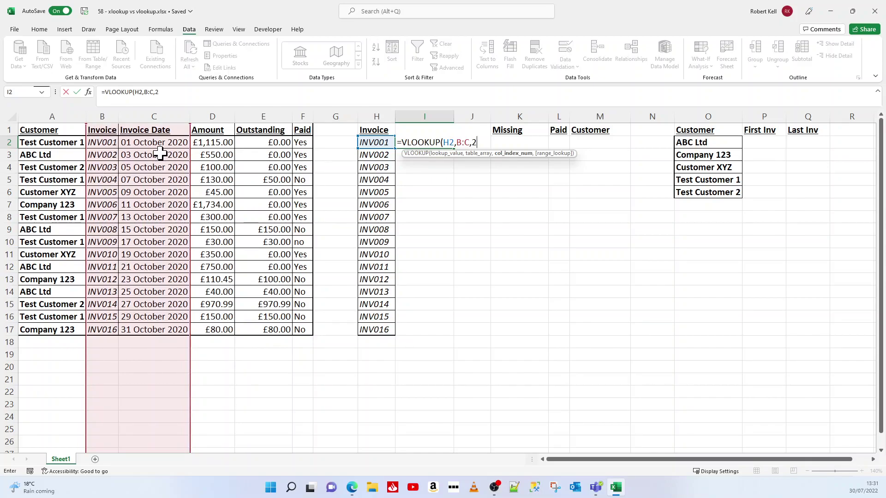
type(",")
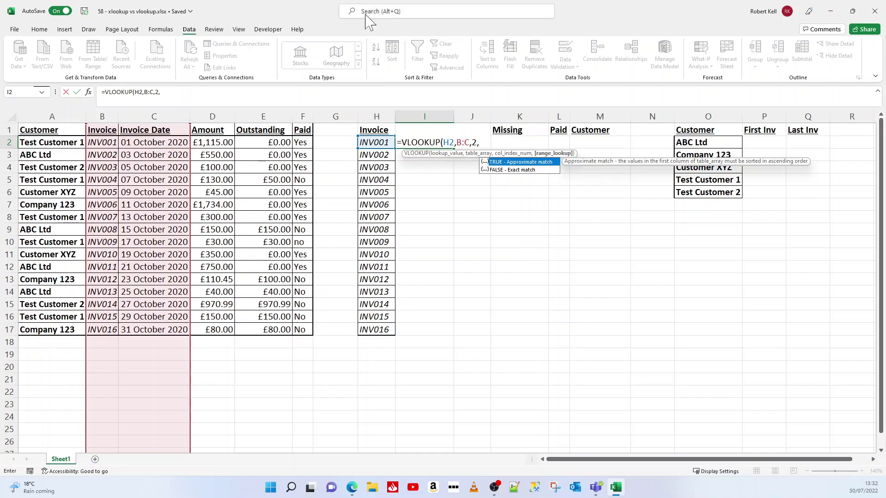
left_click(504, 170)
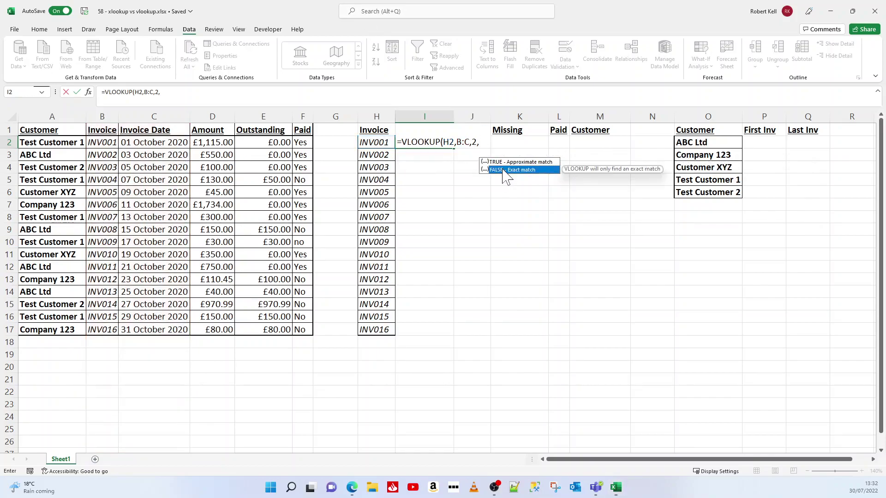
double_click(504, 169)
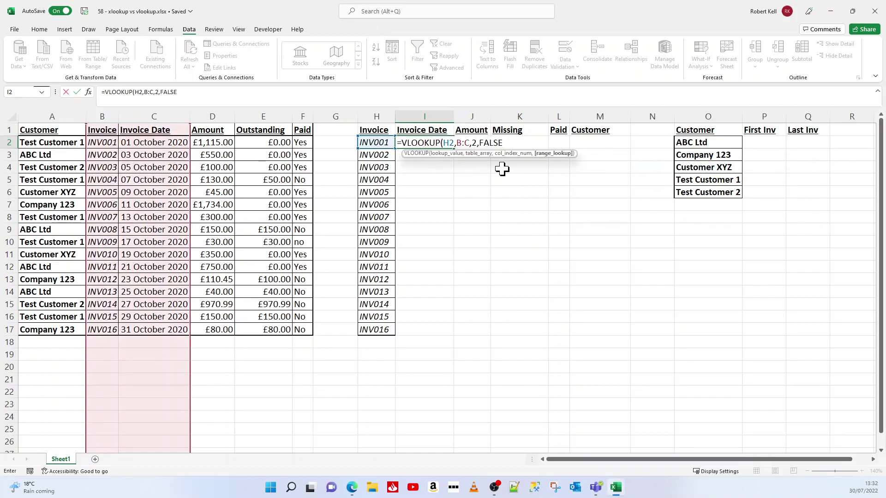
type(")")
key("Return")
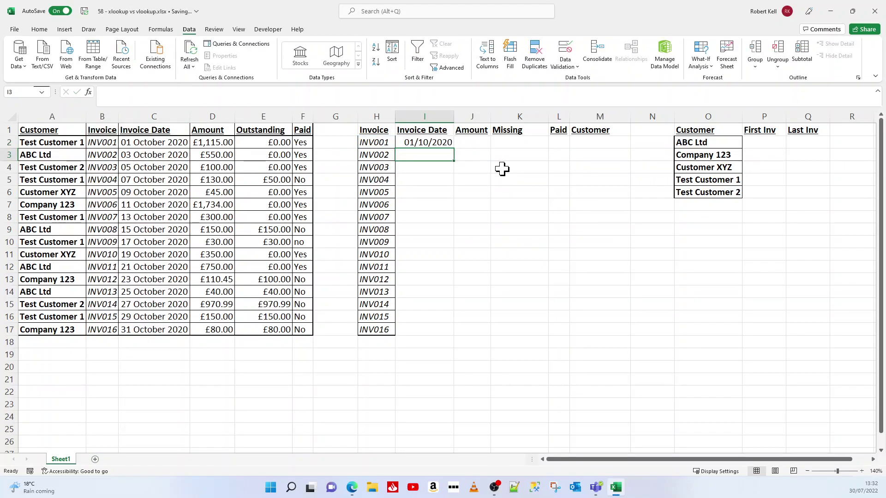
Look up the Amount in J2 with a VLOOKUP of H2 in columns B:D, returning column 3 with match argument 0.
left_click(478, 144)
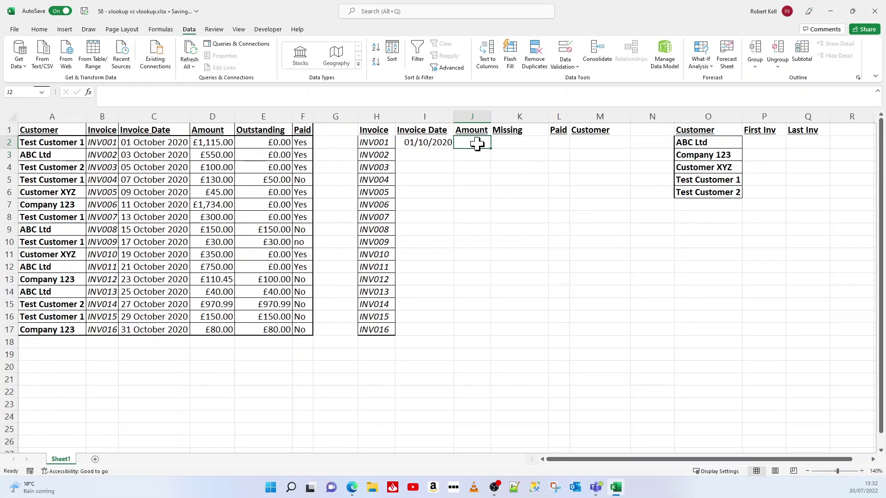
type("=vlookup(")
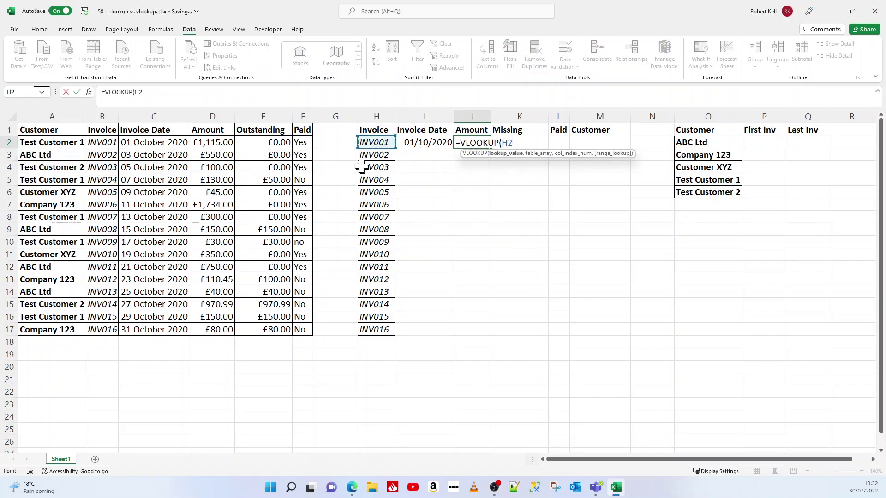
type(",")
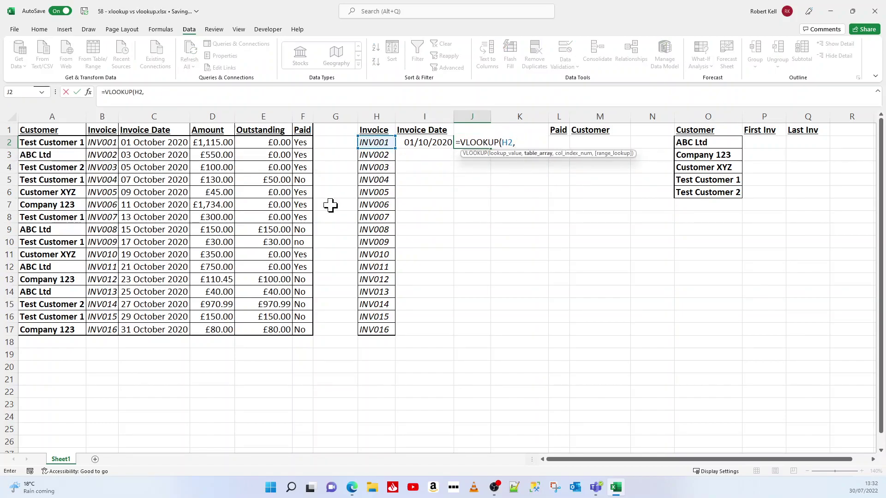
left_click(102, 119)
left_click_drag(102, 119, 210, 110)
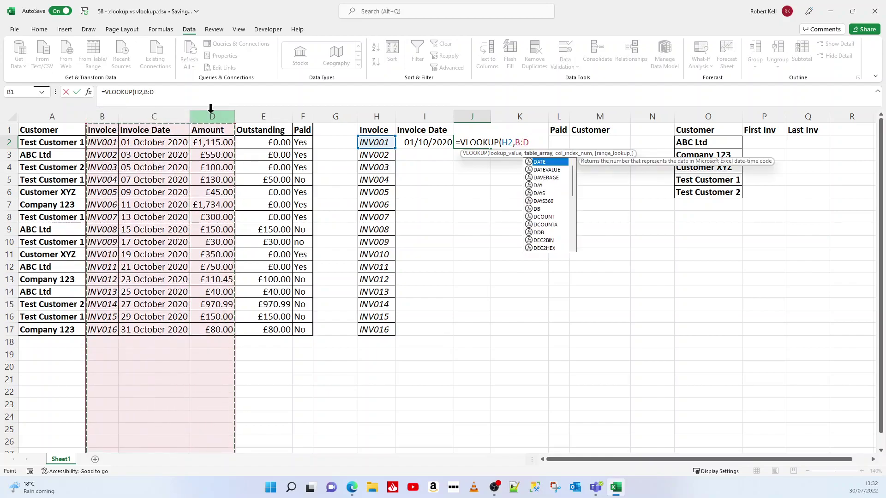
type(",")
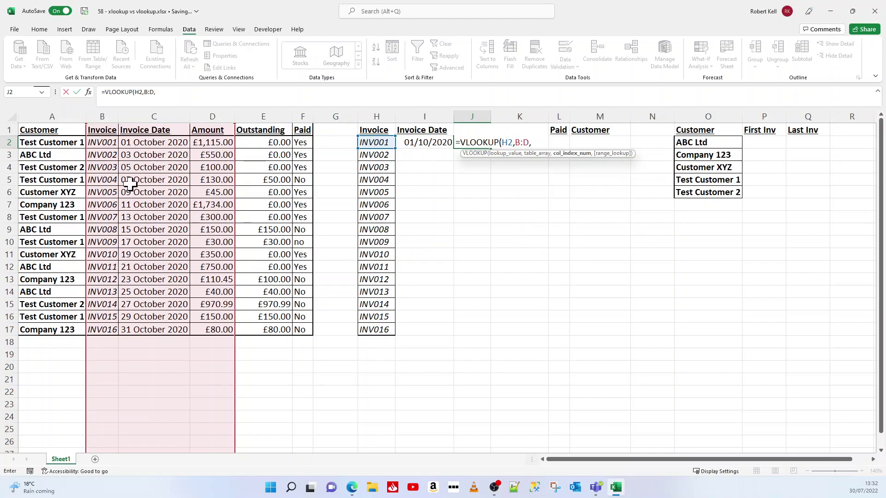
type("3,f")
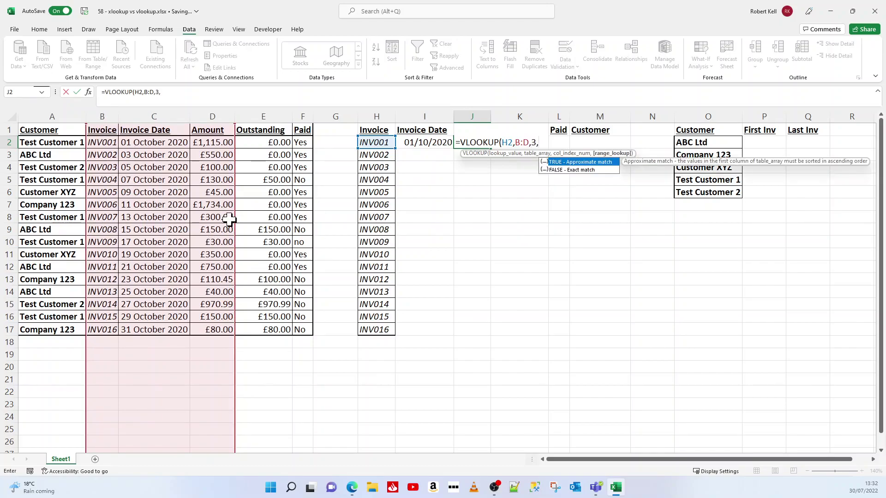
key("BackSpace")
type("0")
key("Return")
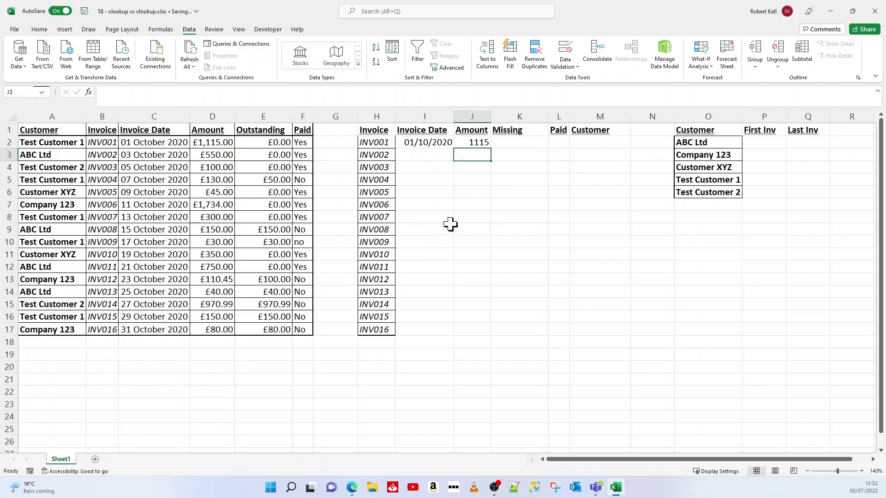
Fill the Missing cell K2 with a VLOOKUP of H2 in columns B:E, returning column 4 with match argument 0.
left_click(507, 143)
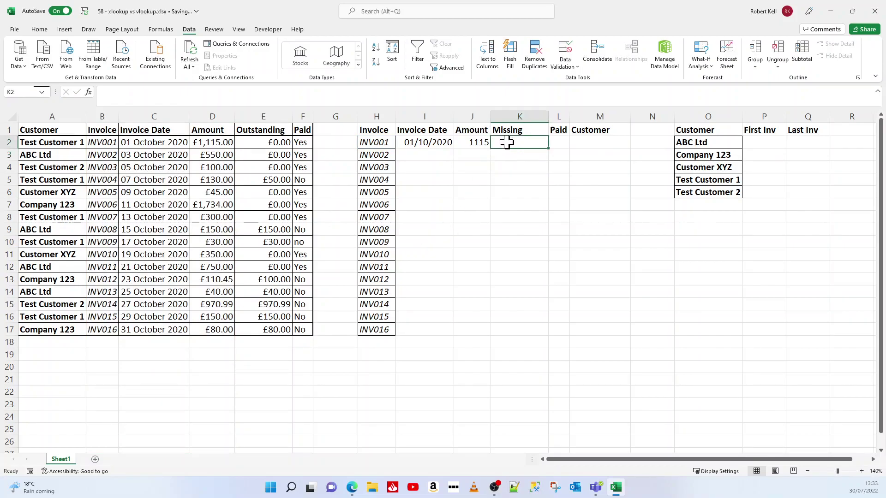
type("=vl")
key("Tab")
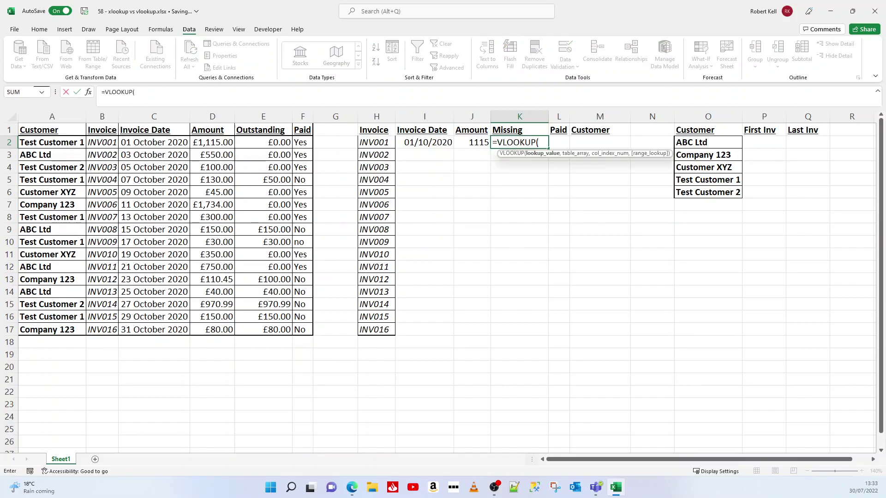
left_click(358, 140)
type(",")
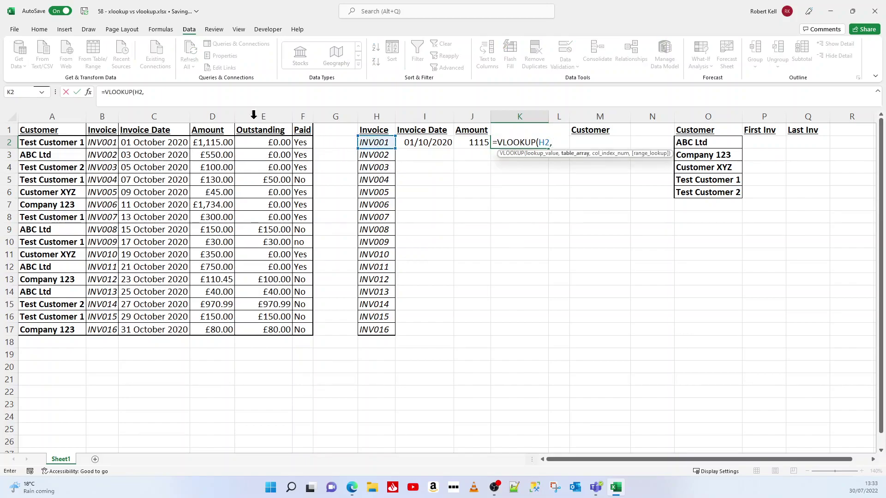
left_click_drag(109, 118, 263, 127)
type(",4,")
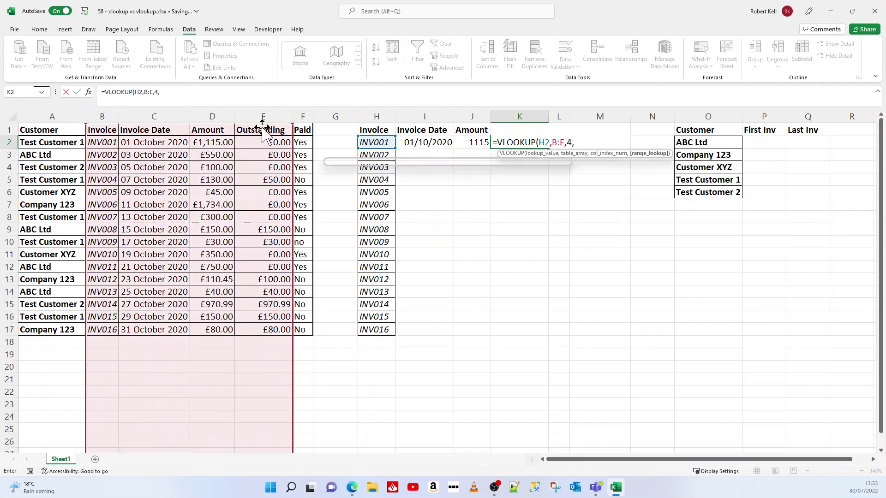
type("0")
key("Return")
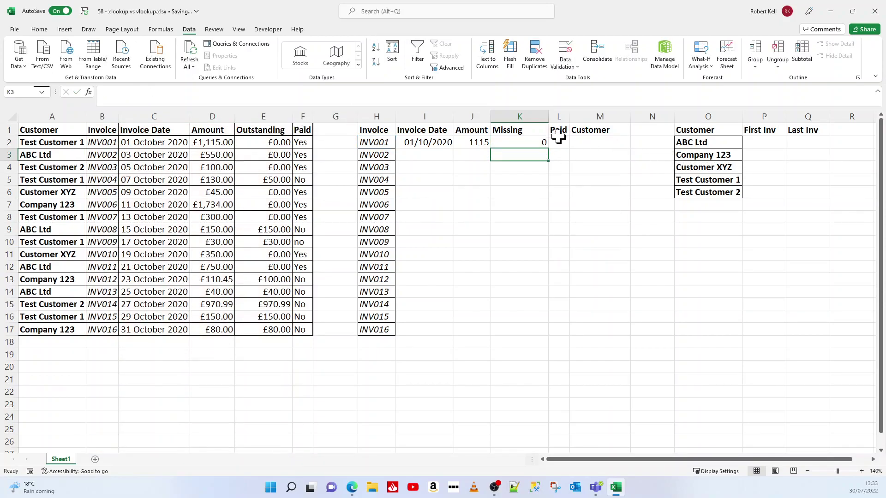
Look up the Paid status in L2 with a VLOOKUP of H2 in columns B:F, returning column 5 with match argument 0.
left_click(558, 142)
type("=vlookup(")
left_click(381, 142)
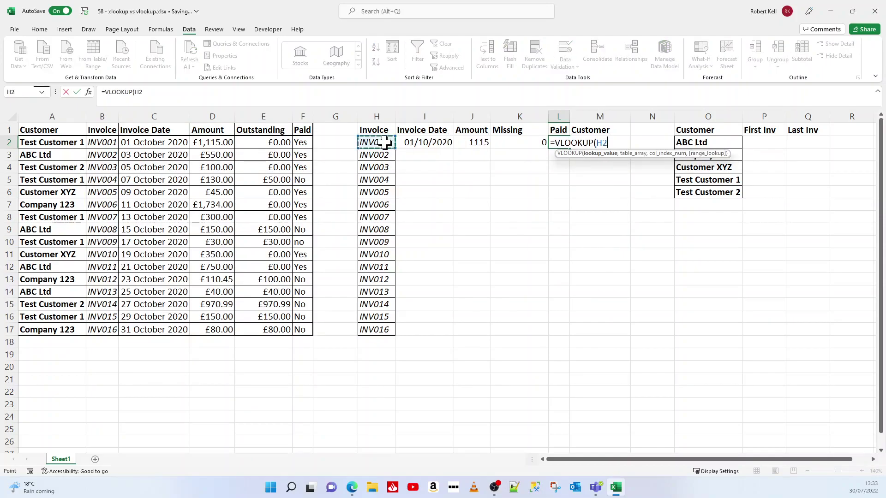
type(",")
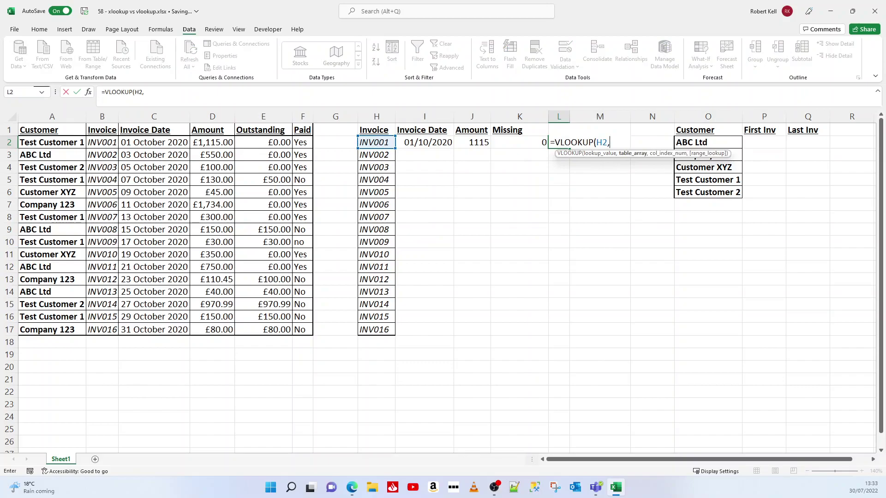
left_click(102, 116)
left_click_drag(171, 107, 307, 106)
type(",")
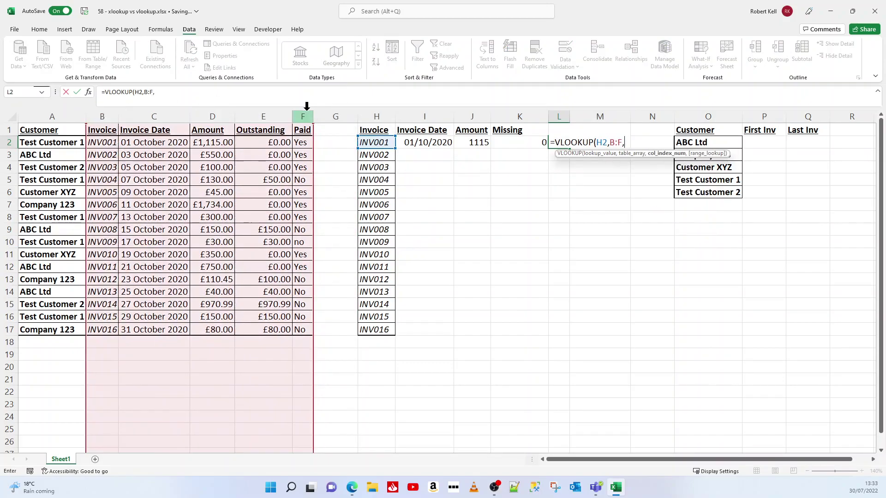
type("5,0")
key("Return")
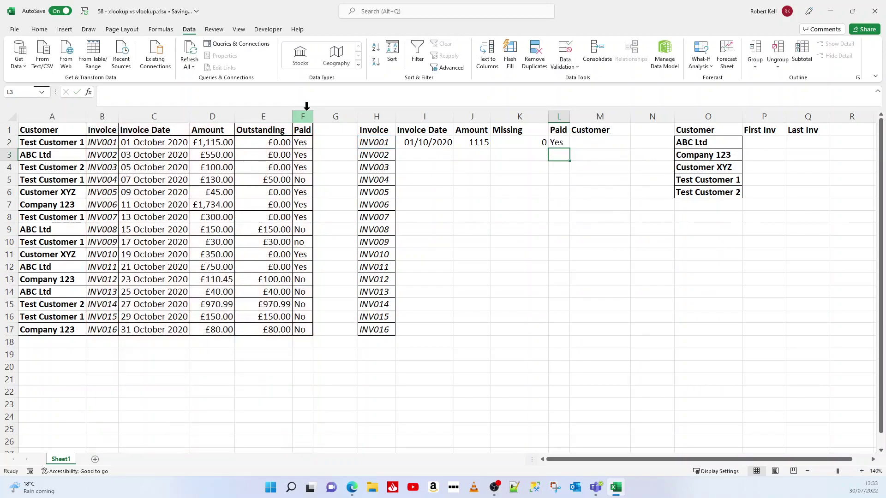
left_click(590, 145)
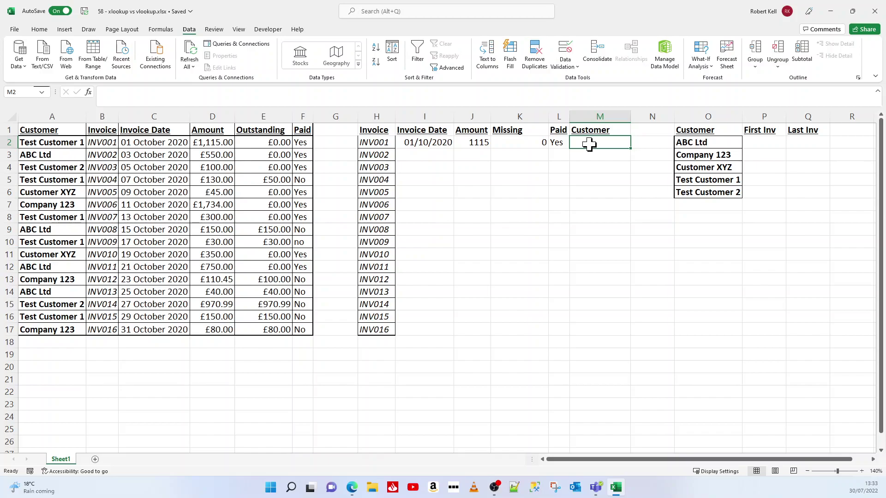
left_click(51, 155)
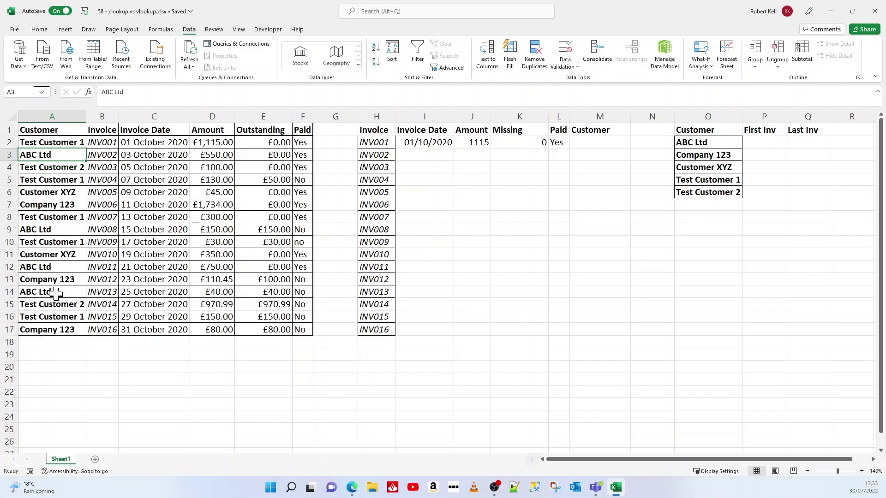
Look up the Invoice Date in I3 with an XLOOKUP of H3 in column B, returning column C and "Not found" if missing.
left_click(409, 156)
type("=xl")
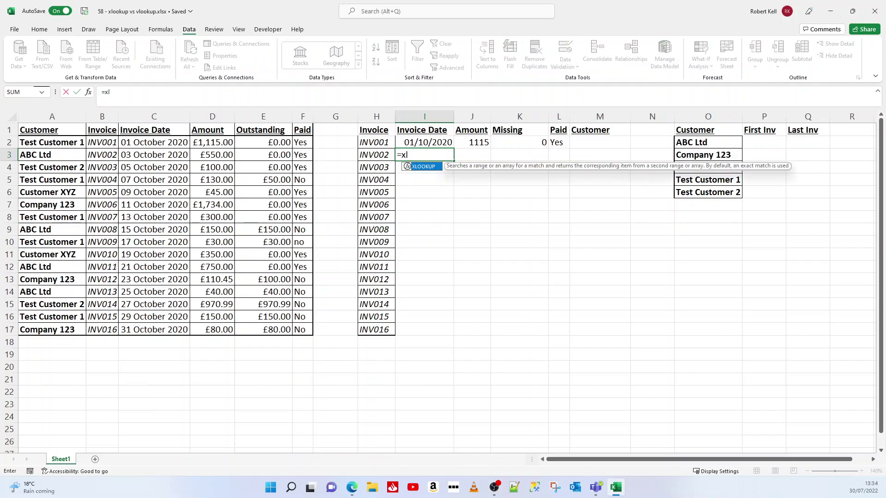
key("Tab")
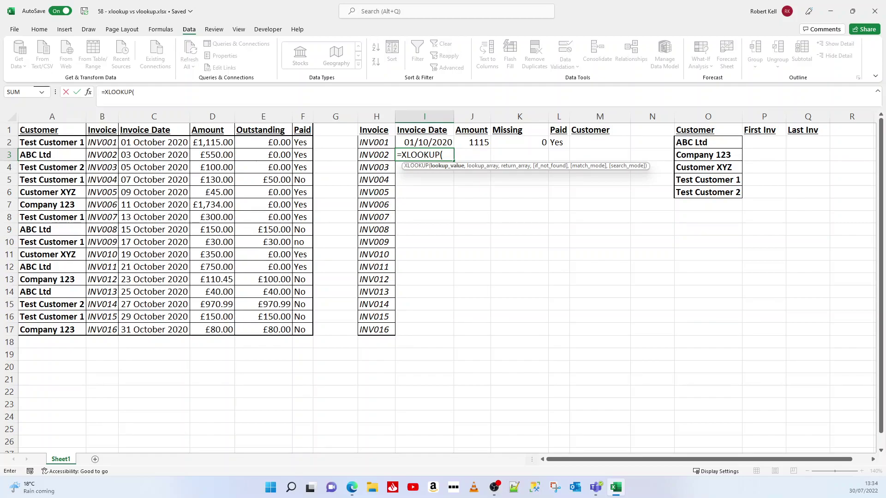
left_click(376, 156)
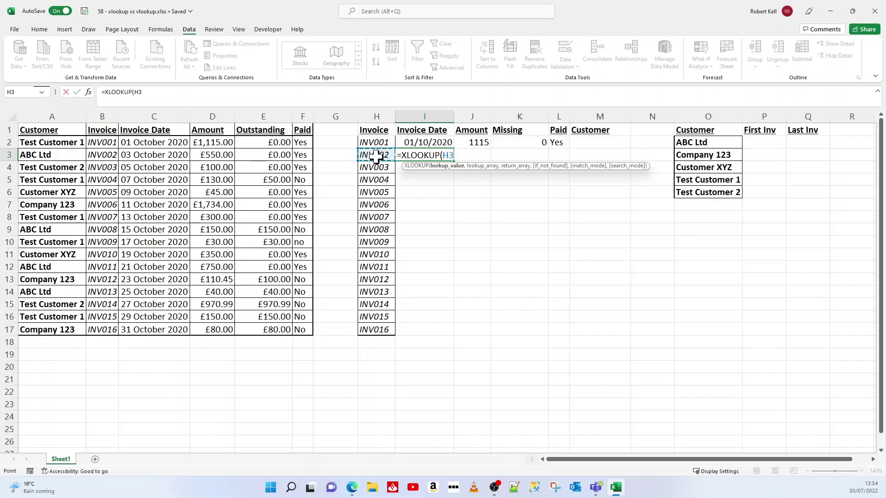
type(",")
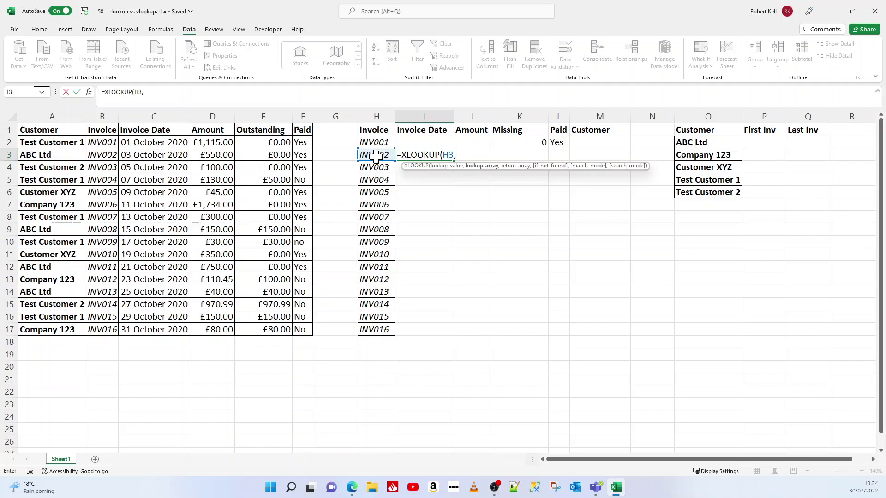
left_click(103, 115)
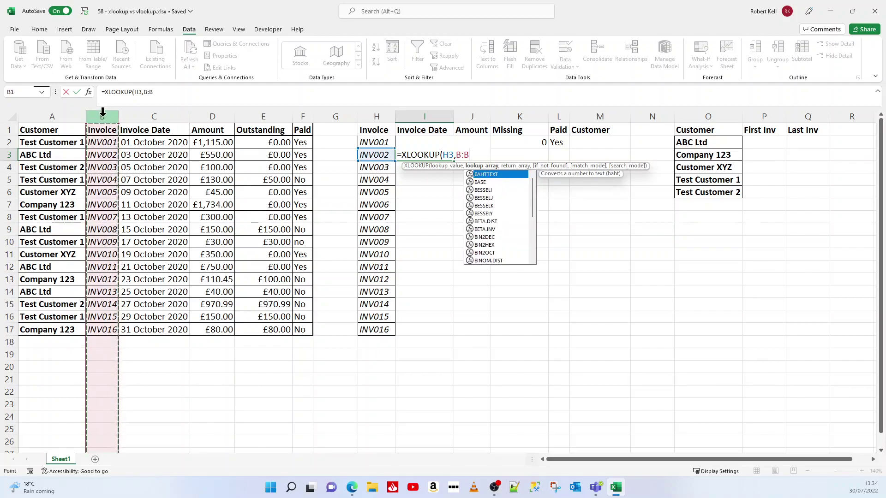
type(",")
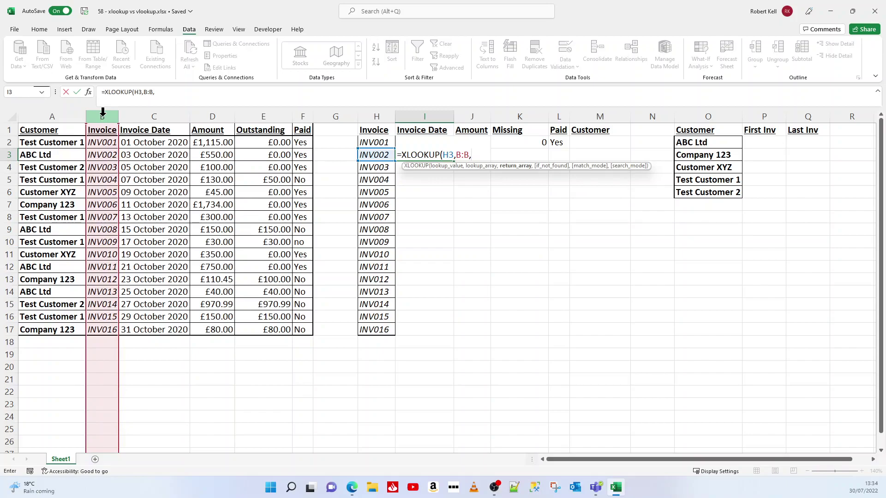
left_click(143, 115)
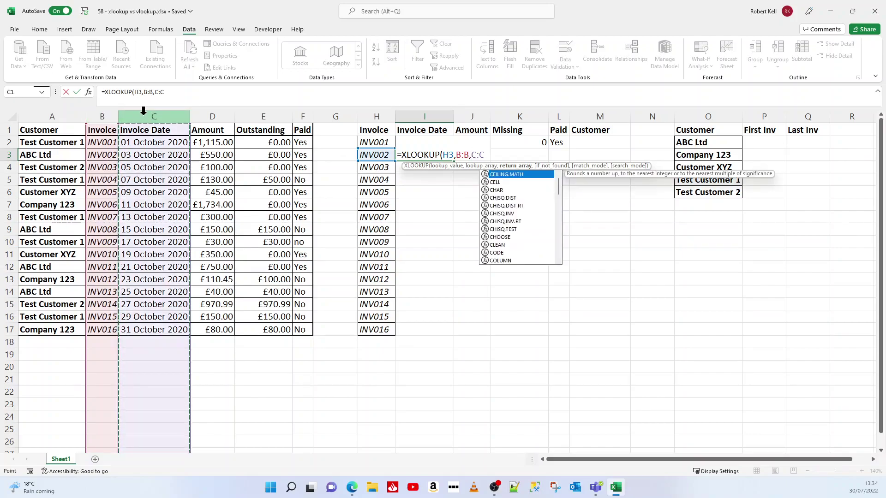
type(",")
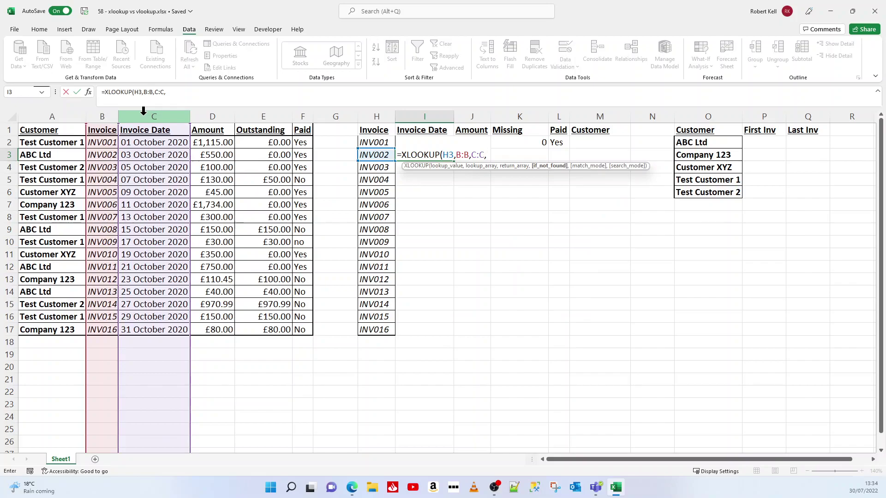
type("\"Not found\"")
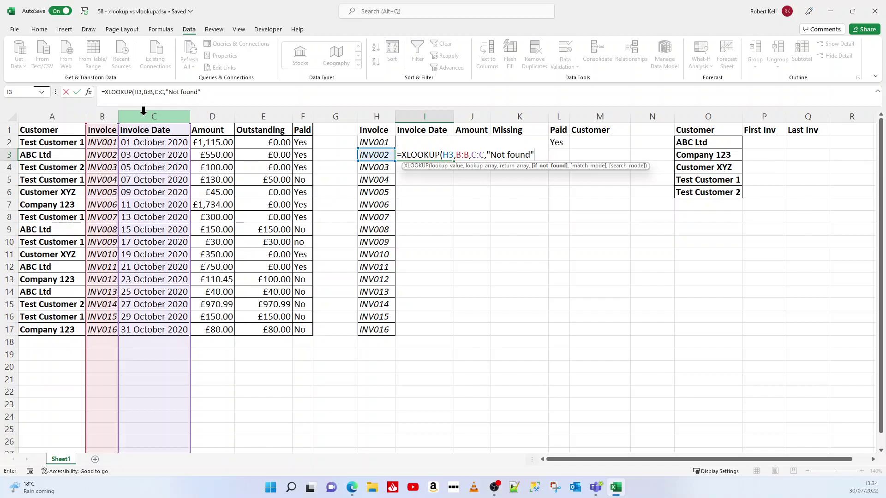
type(")")
key("Return")
key("Up")
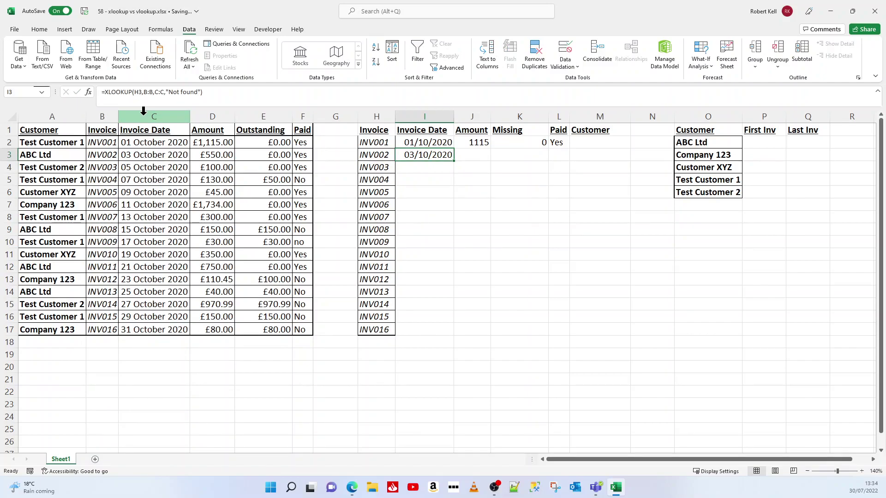
Look up the Amount in J3 with an XLOOKUP of H3 in column B, returning column D and an empty string if missing.
key("Right")
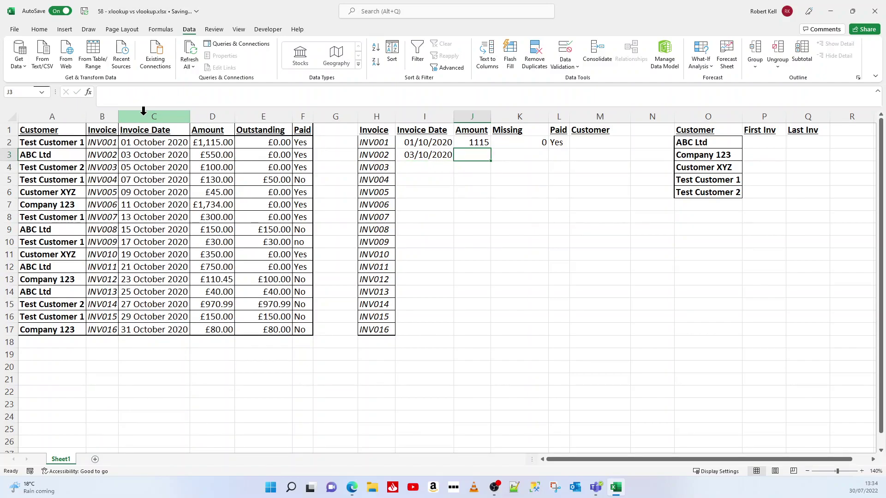
type("=")
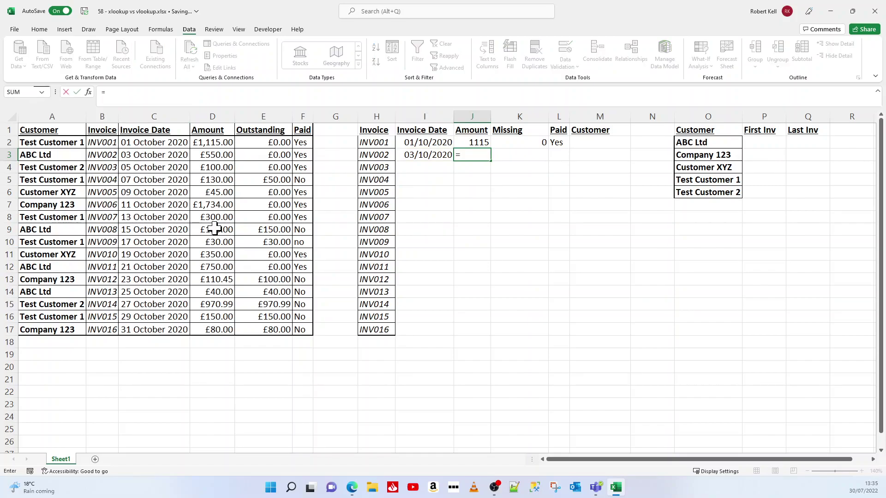
type("xl")
key("Tab")
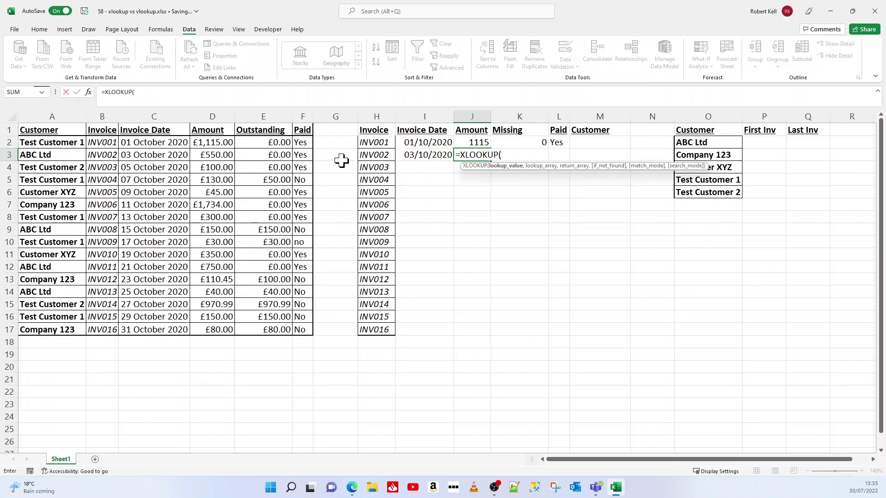
left_click(371, 155)
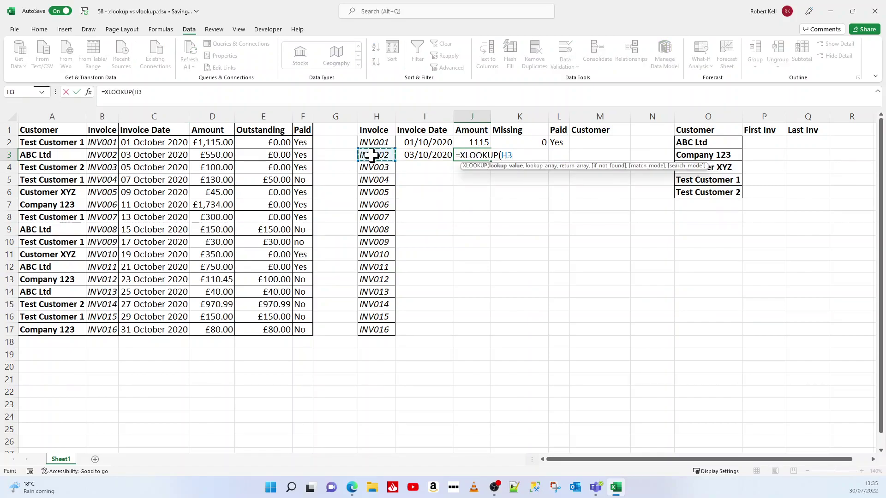
type(",B:B,")
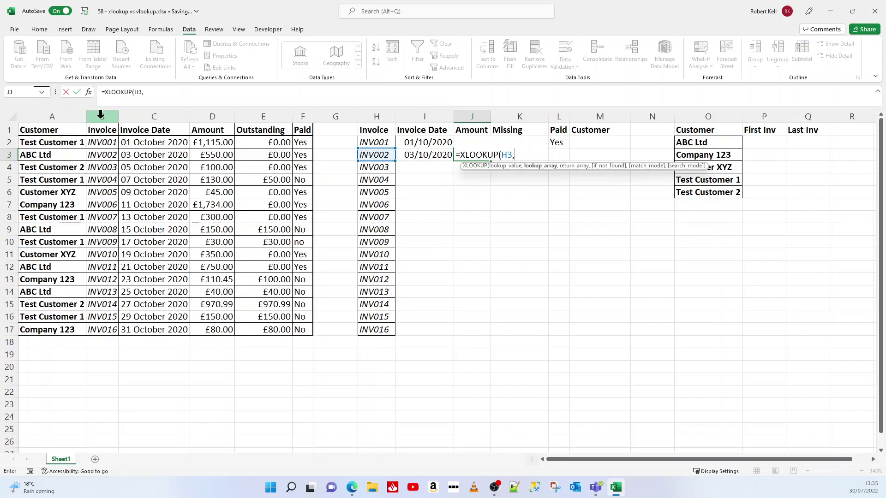
left_click(101, 114)
type(",")
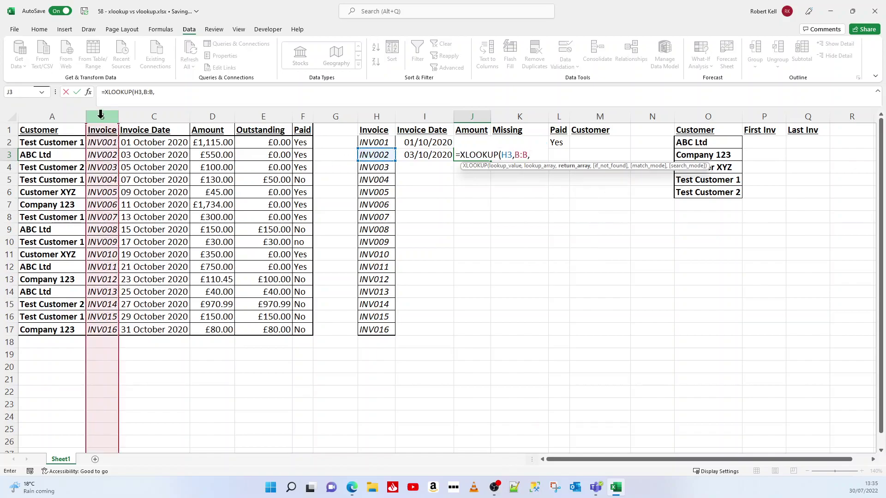
left_click(199, 112)
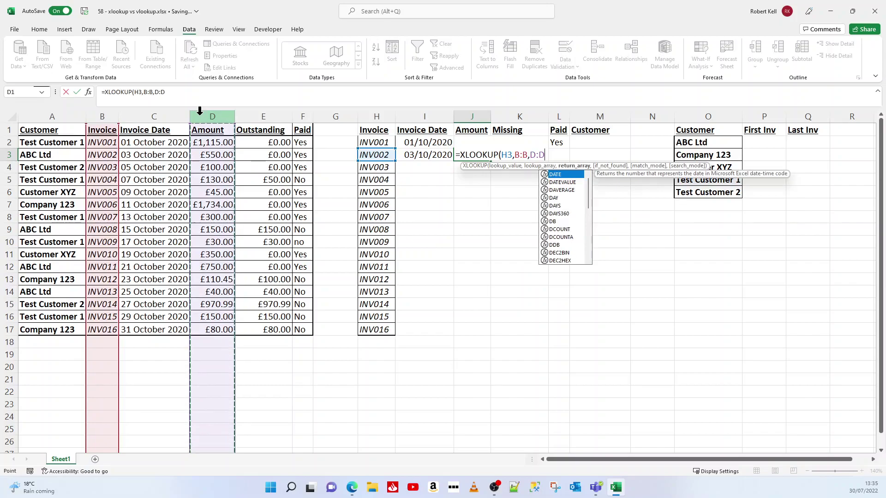
type(",")
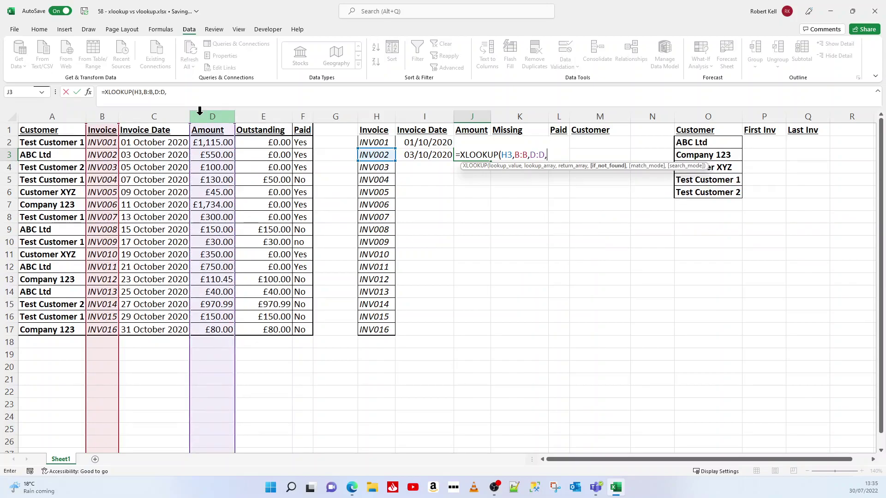
type("\"\")")
key("Return")
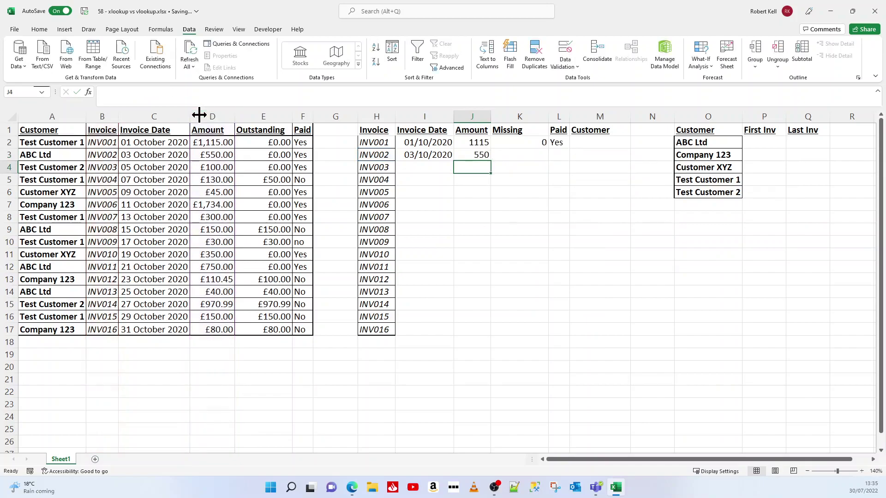
left_click(464, 156)
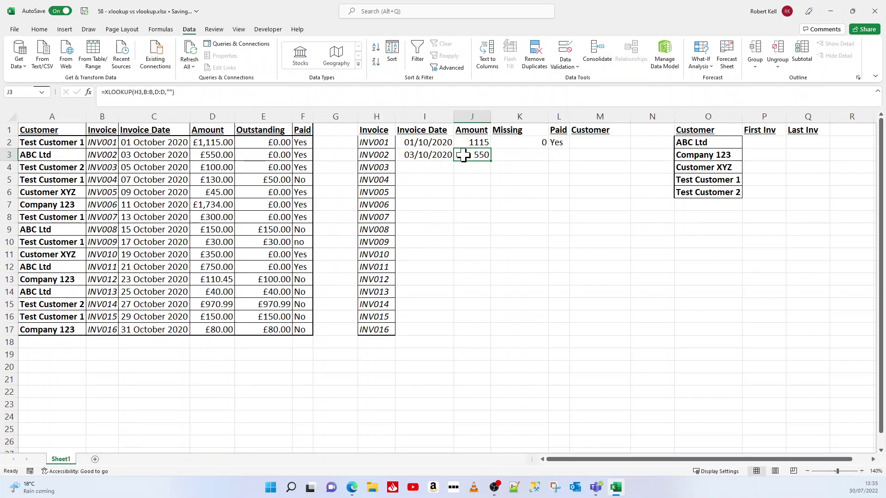
Look up the Customer in M3 with an XLOOKUP of H3 in column B, returning column A with no optional arguments.
left_click(580, 157)
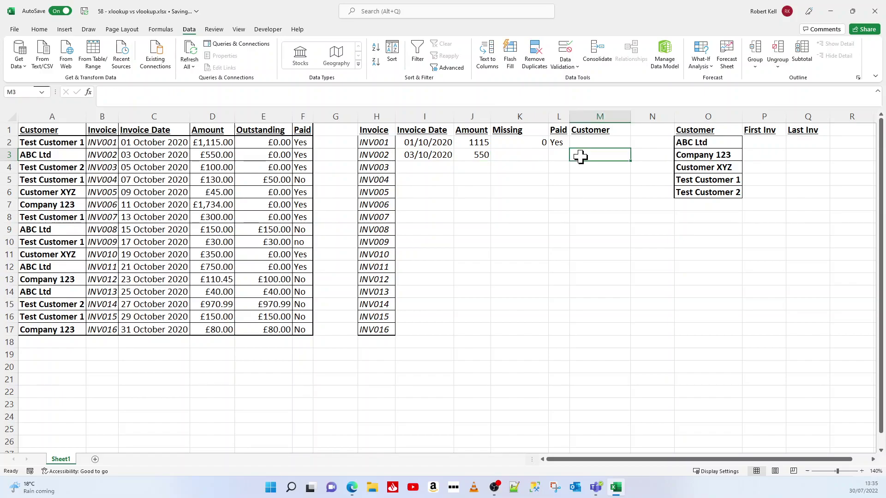
type("=xl")
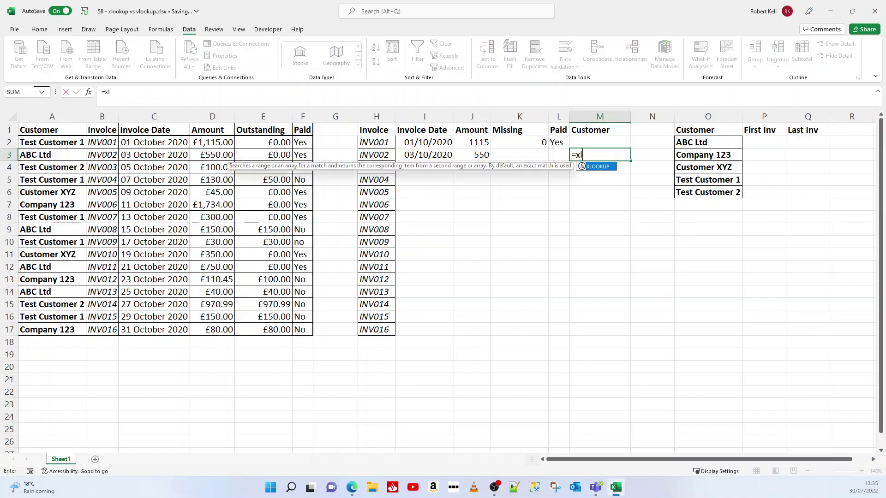
key("Tab")
left_click(379, 154)
type(",")
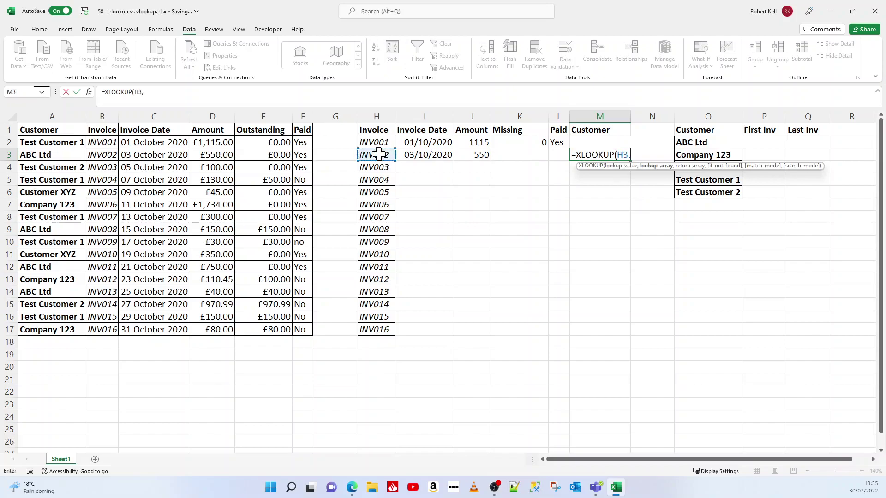
left_click(105, 115)
type(",")
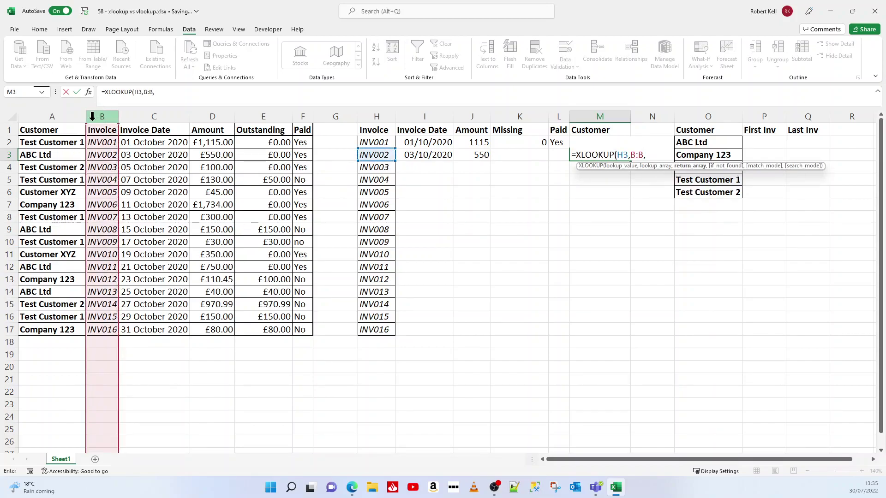
left_click(61, 116)
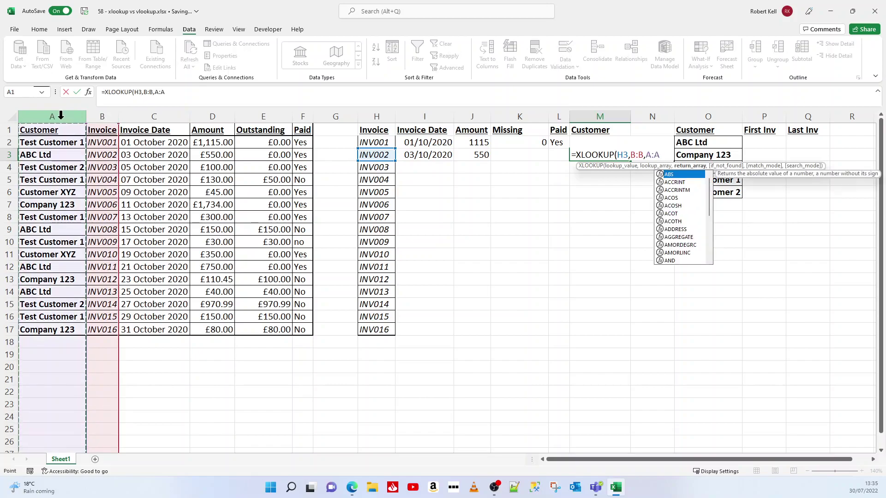
type(",")
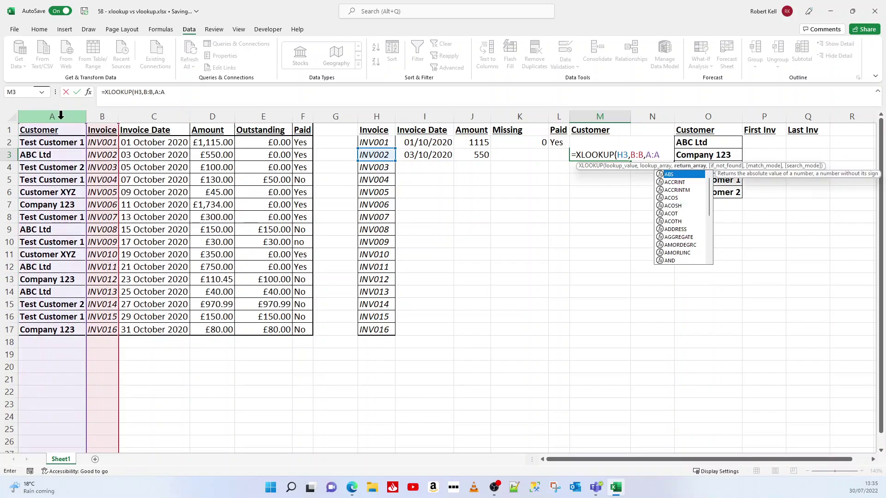
key("Return")
left_click(604, 154)
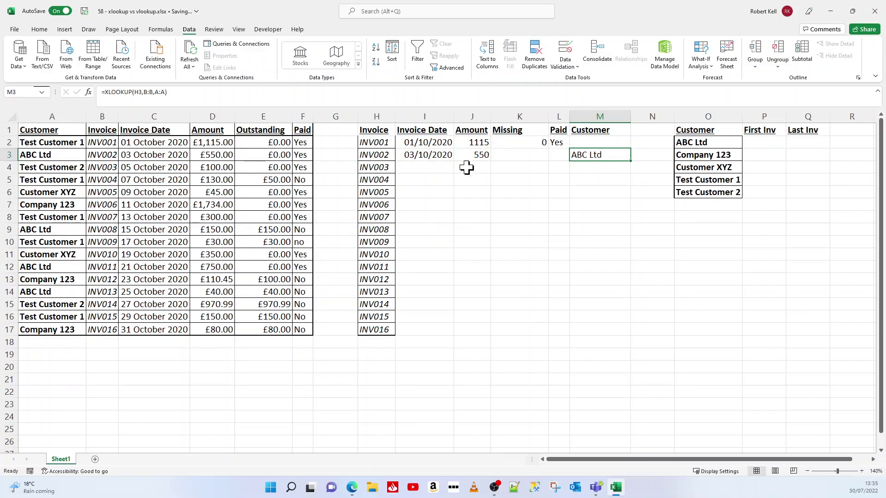
Fill I4 to L4 with a single XLOOKUP in I4 that finds H4 in column B and returns columns C:F.
left_click(430, 172)
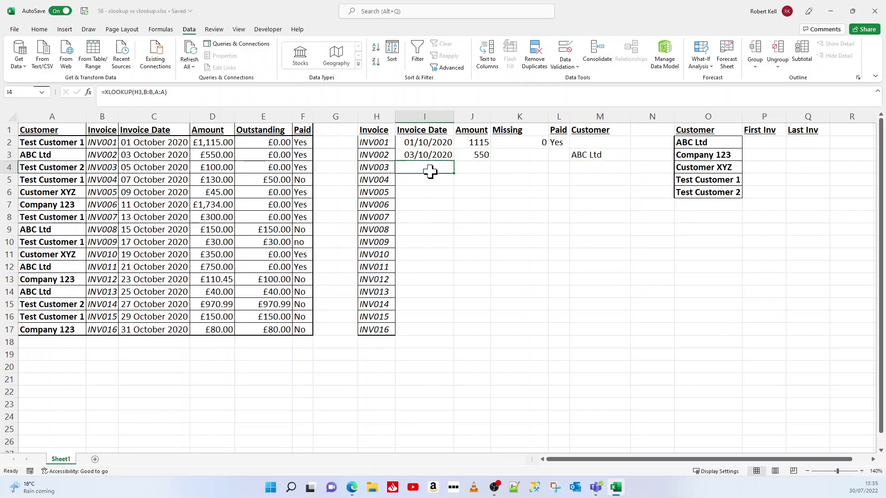
type("=xl")
key("Tab")
left_click(365, 170)
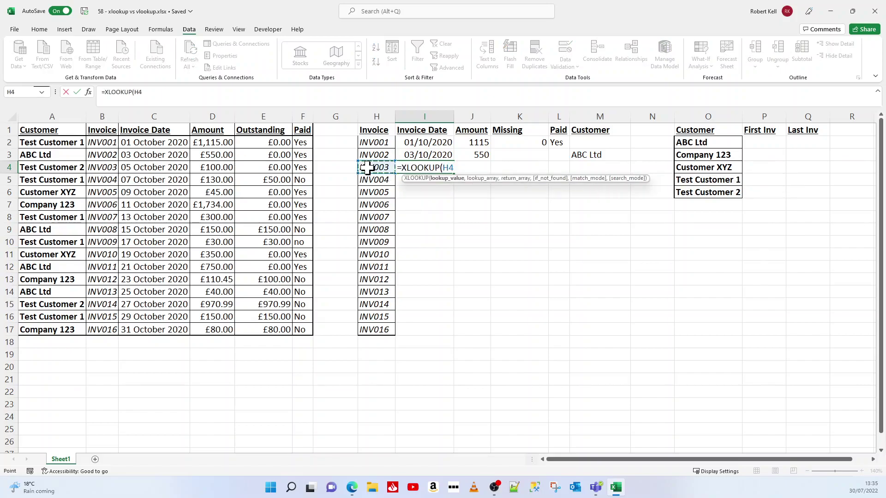
type(",")
left_click(107, 118)
type(",")
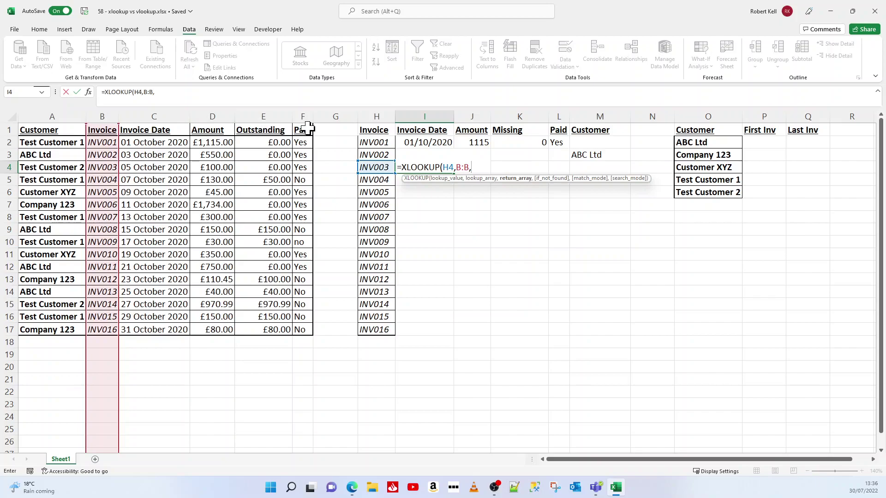
left_click_drag(156, 117, 303, 124)
key("Return")
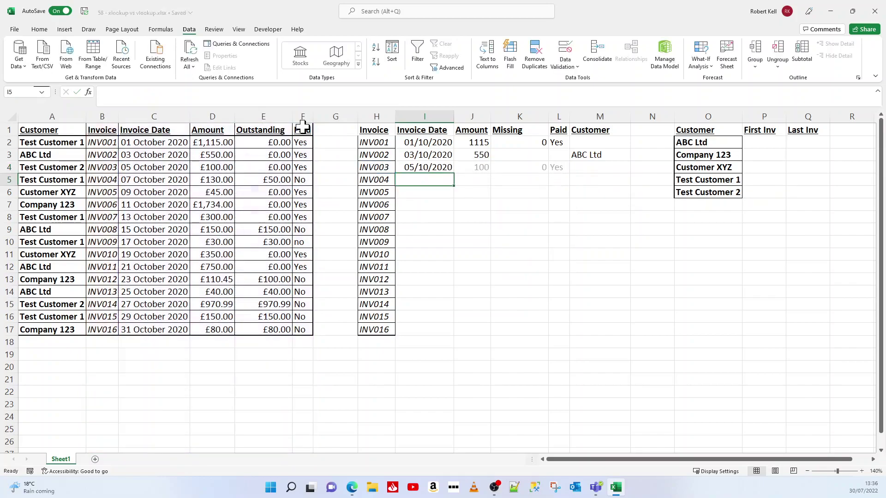
Inspect the XLOOKUP formula in I4 and the spilled cells J4 and K4 beside it.
left_click(423, 169)
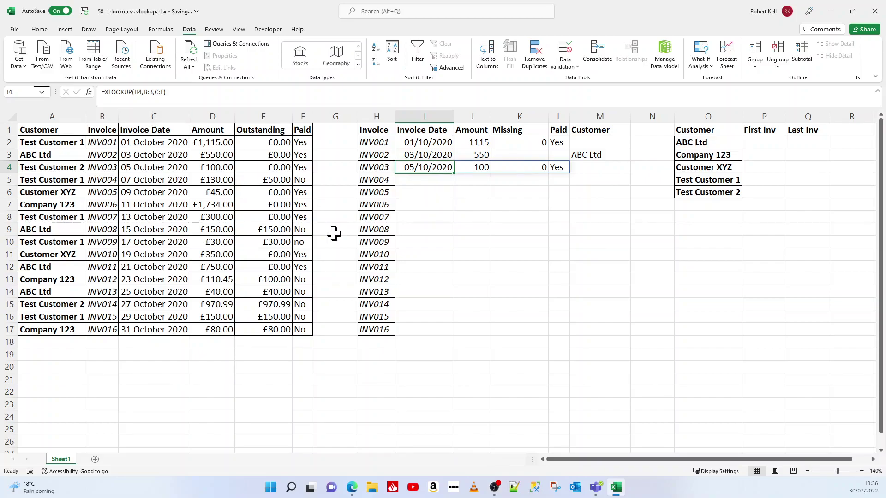
key("Right")
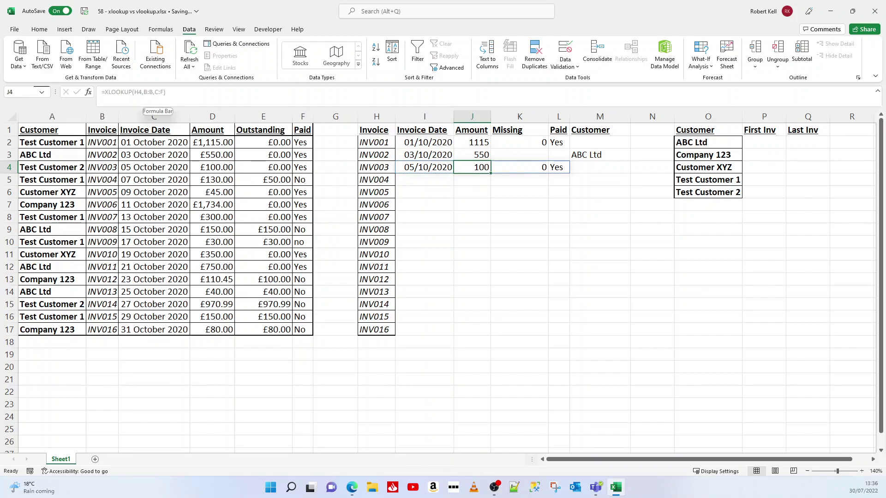
key("Left")
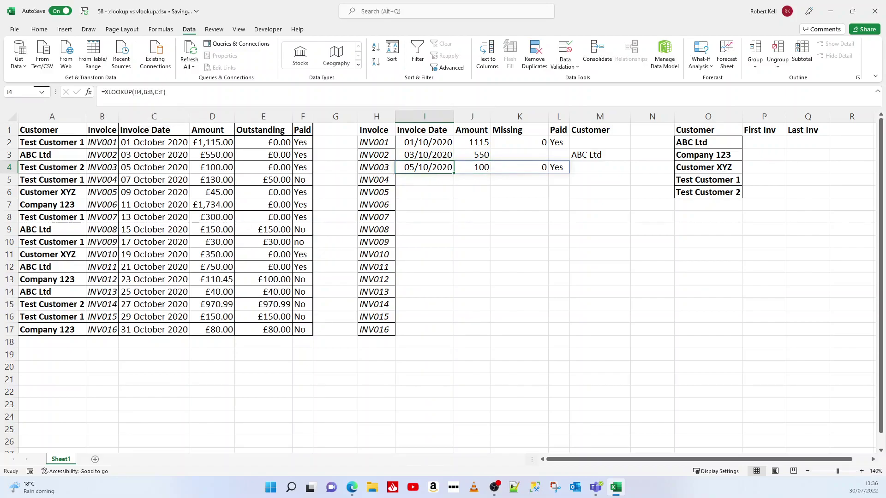
key("F2")
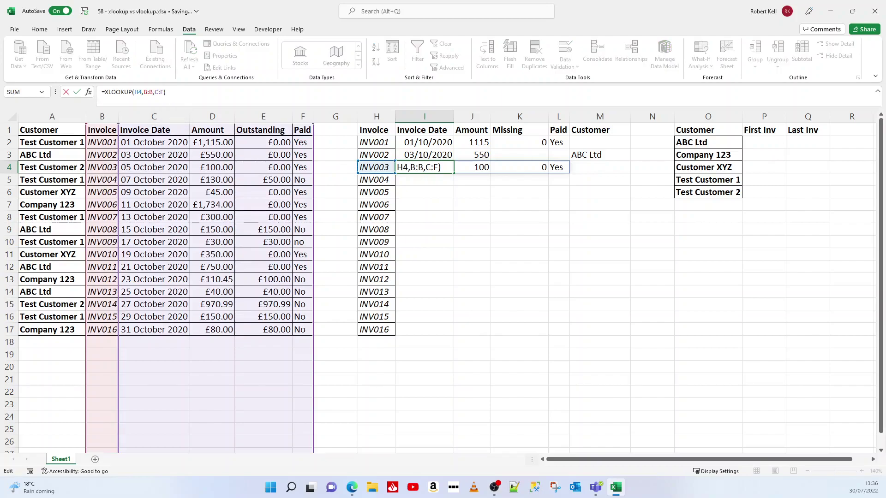
key("Escape")
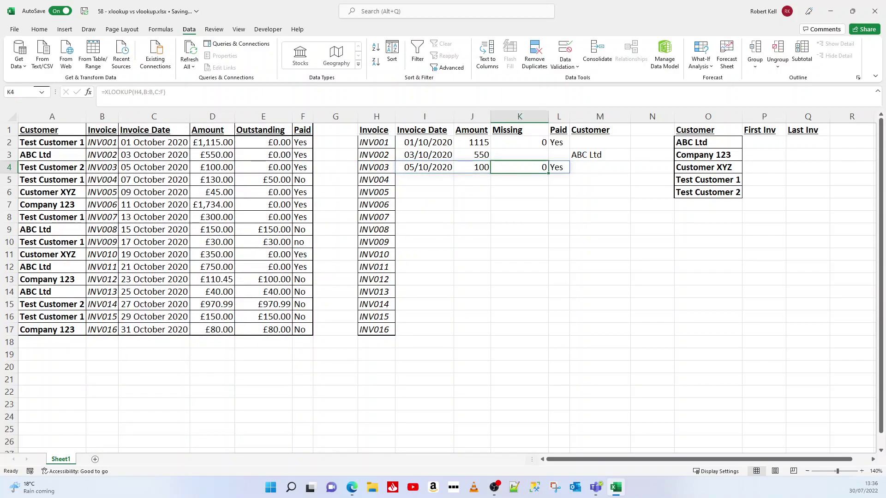
key("Right")
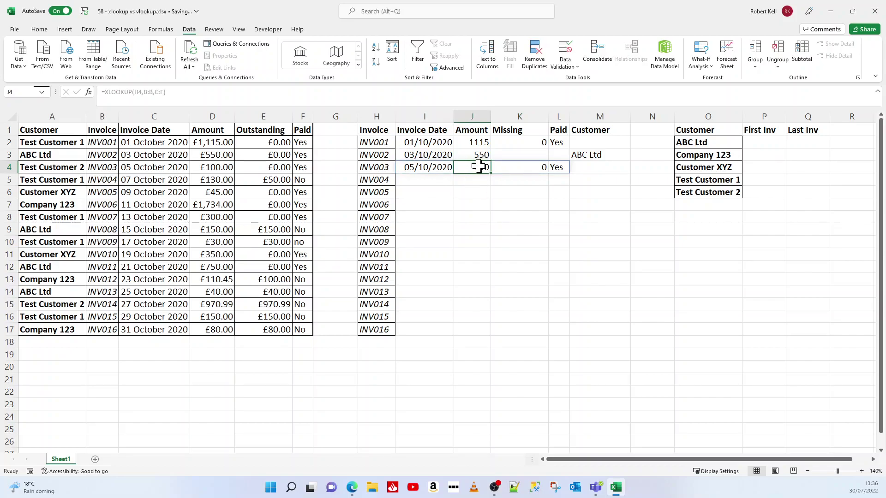
key("Left")
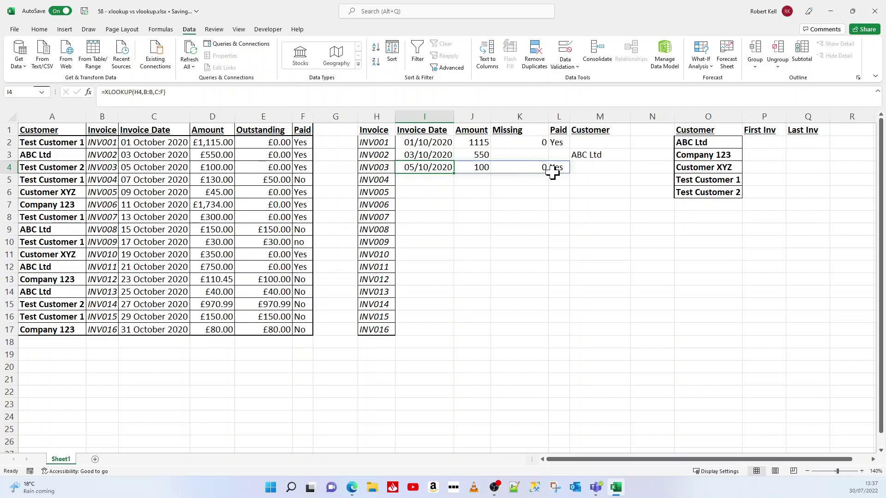
Look up the Customer in M4 with an XLOOKUP of H4 in column B, returning column A.
left_click(592, 168)
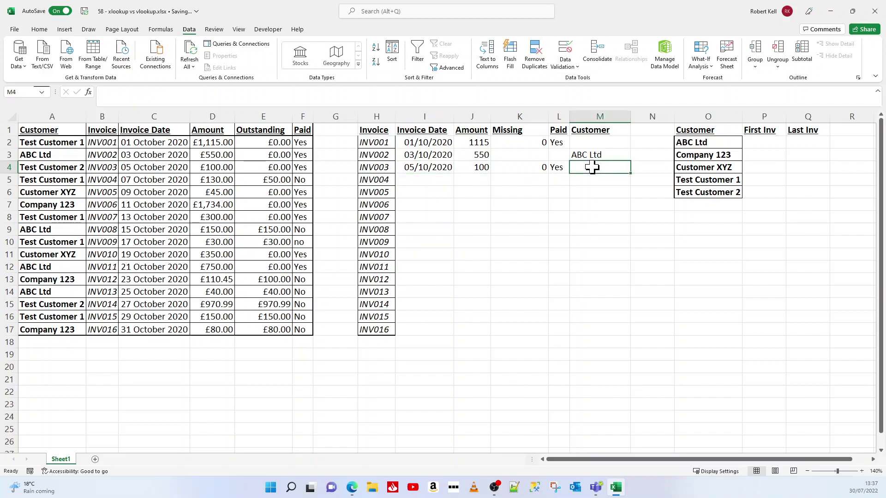
type("=")
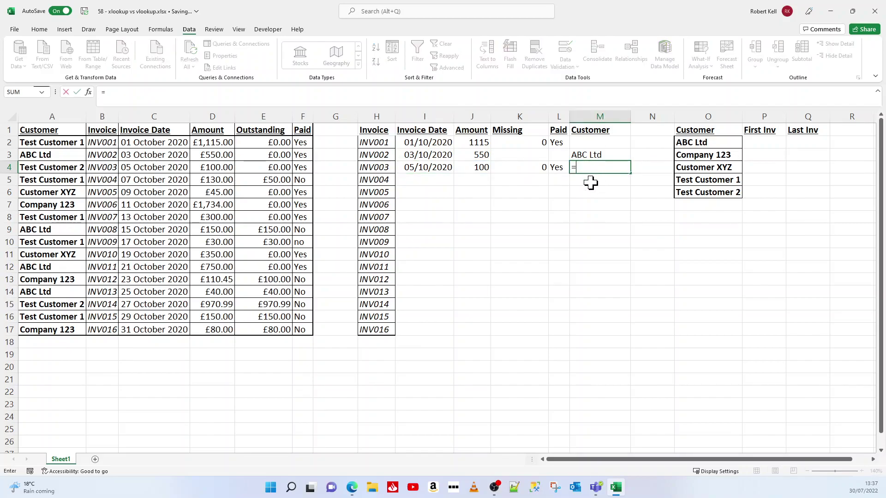
type("(xl")
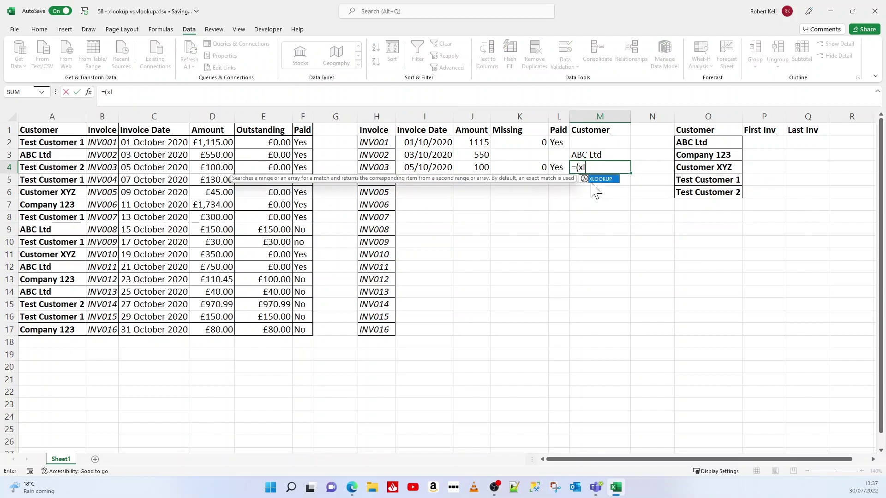
key("BackSpace")
key("BackSpace")
key("BackSpace")
type("xl")
key("Tab")
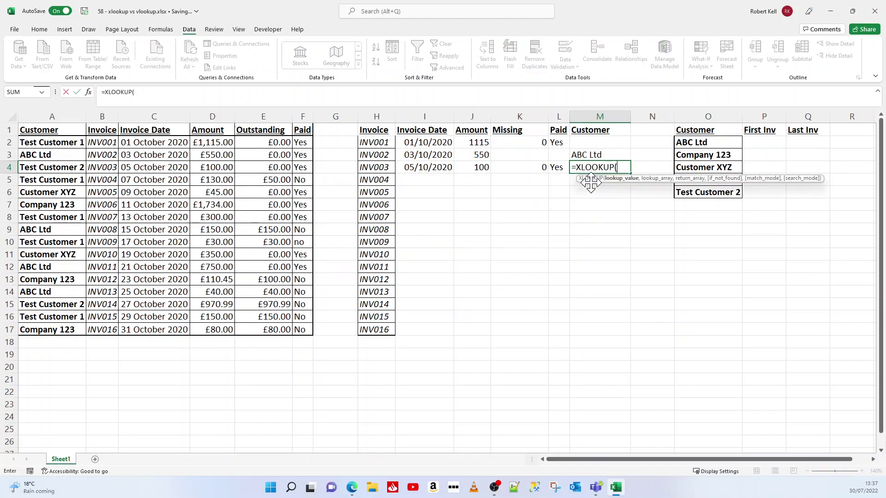
left_click(377, 168)
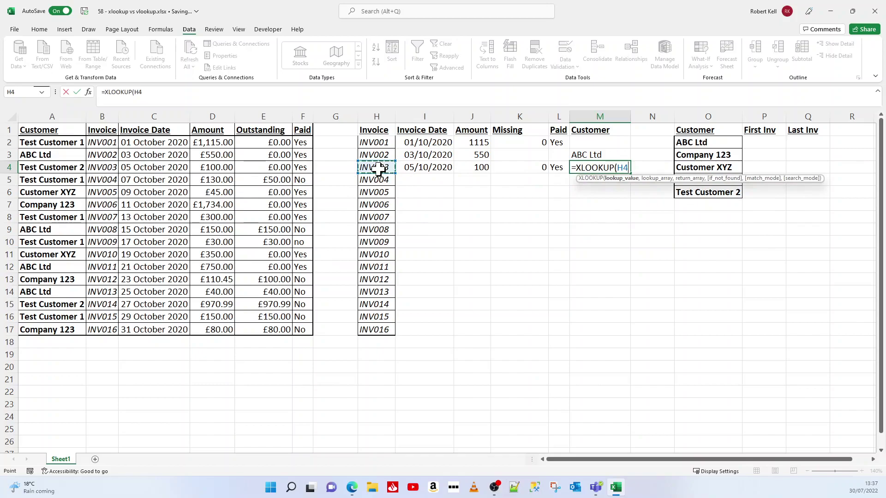
type(",")
left_click(102, 116)
type(",")
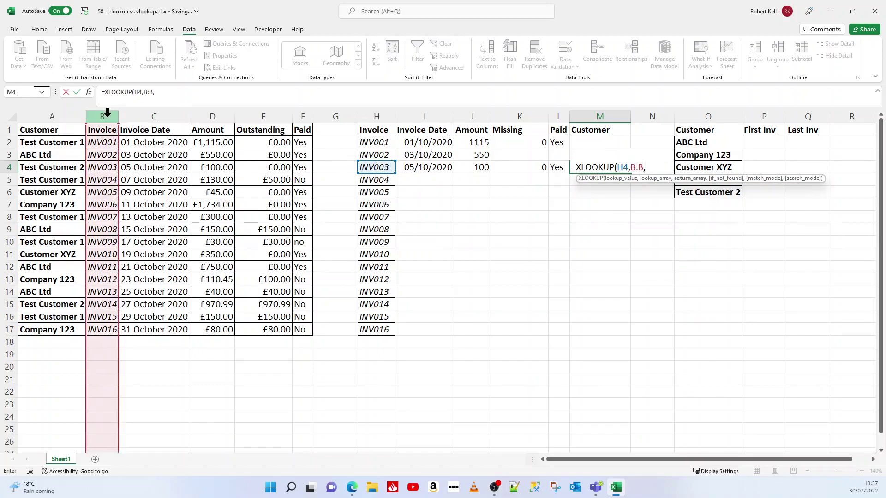
left_click(66, 115)
key("Return")
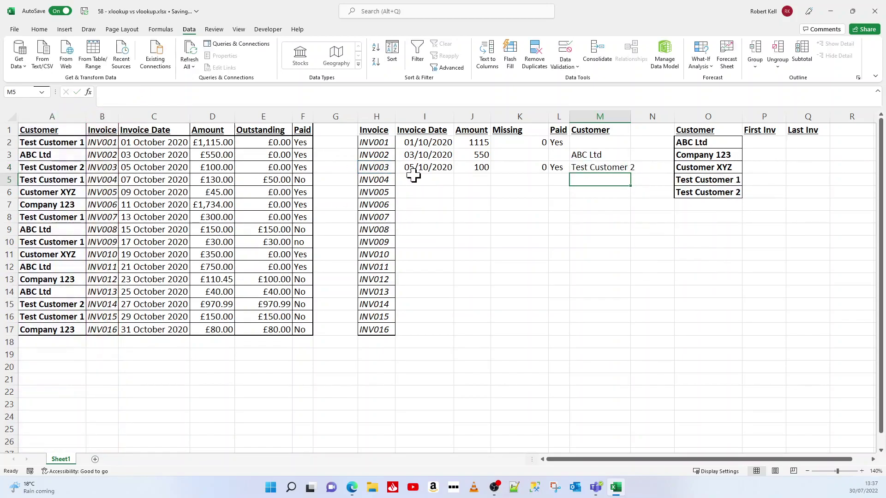
Fill the lookup formulas in I4:M4 down through row 17 and narrow columns H to M to one equal width.
left_click(421, 166)
left_click_drag(421, 167, 628, 335)
left_click(598, 354)
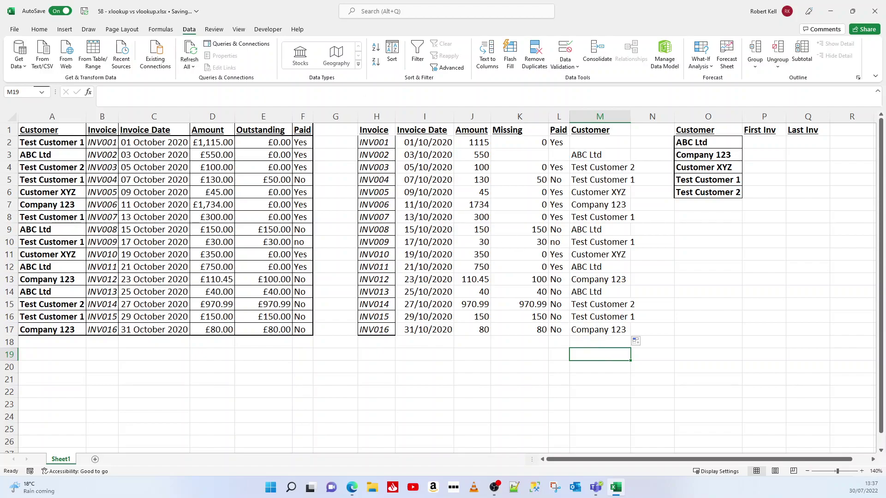
left_click_drag(377, 116, 606, 136)
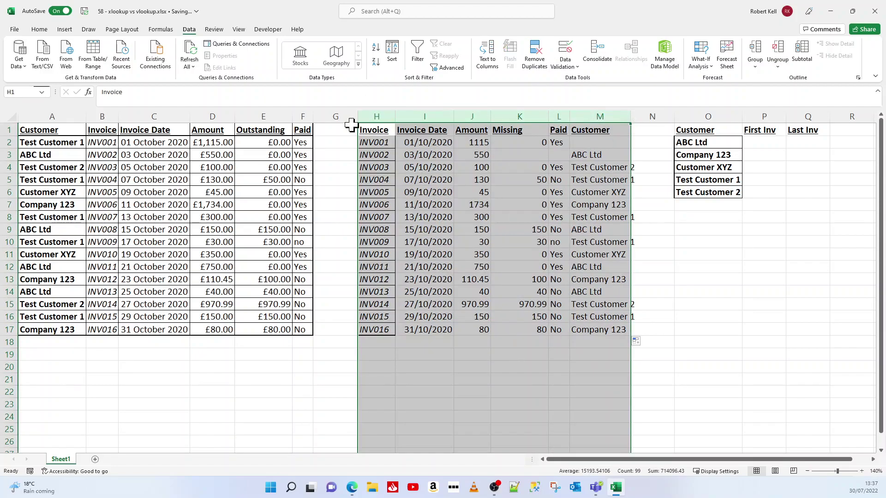
left_click_drag(395, 118, 390, 119)
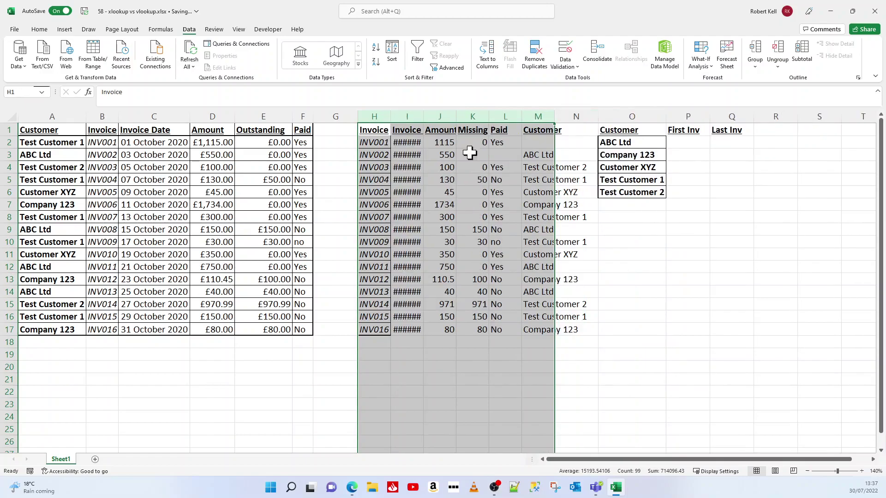
Look up the First Inv in P2 with an XLOOKUP of O2 in column A, returning column B, "" if missing, match mode 0, search mode 1.
left_click(684, 142)
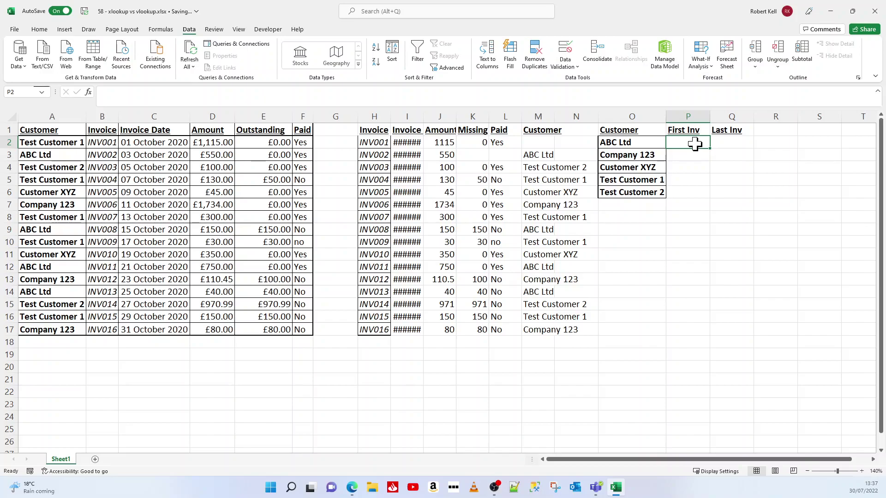
left_click(741, 140)
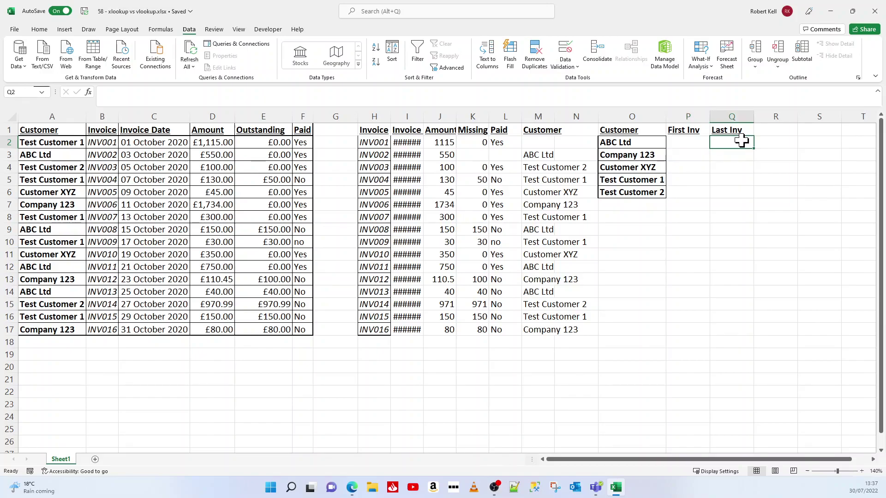
key("Left")
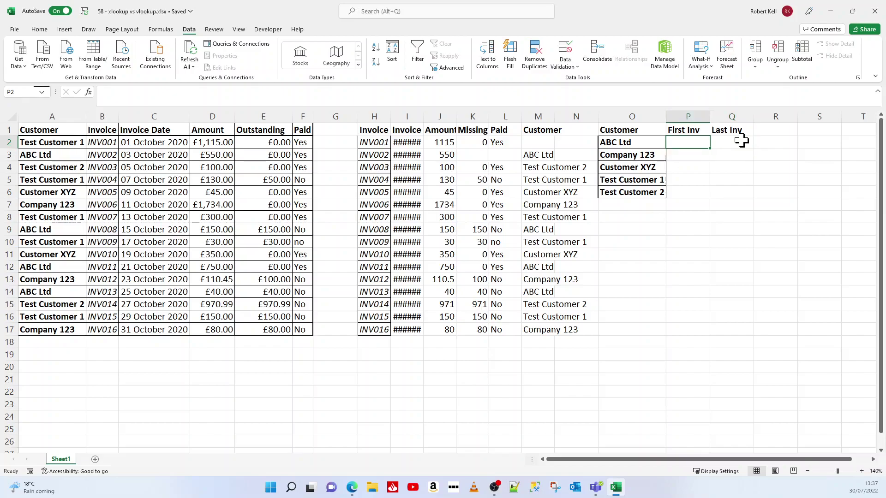
type("=xl")
key("Tab")
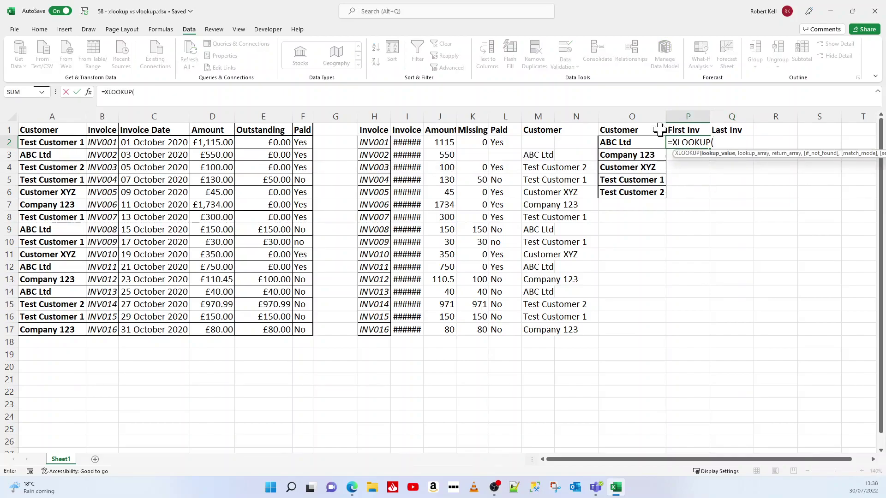
left_click(639, 142)
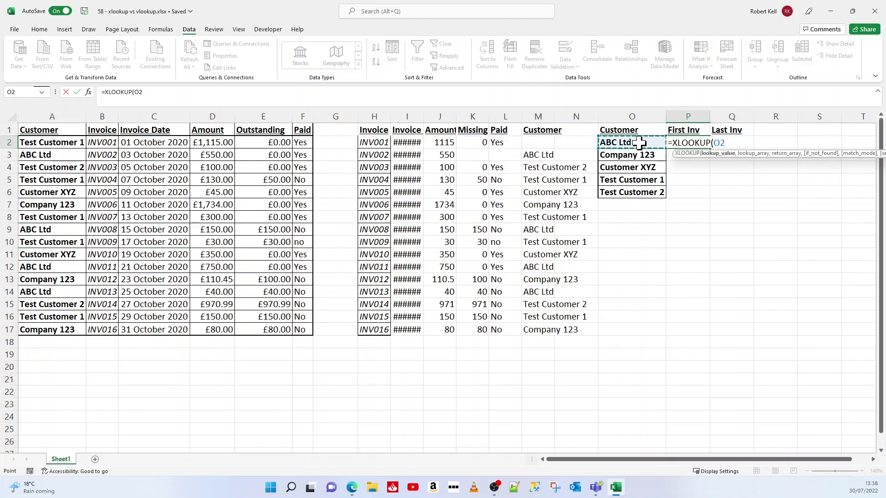
type(",")
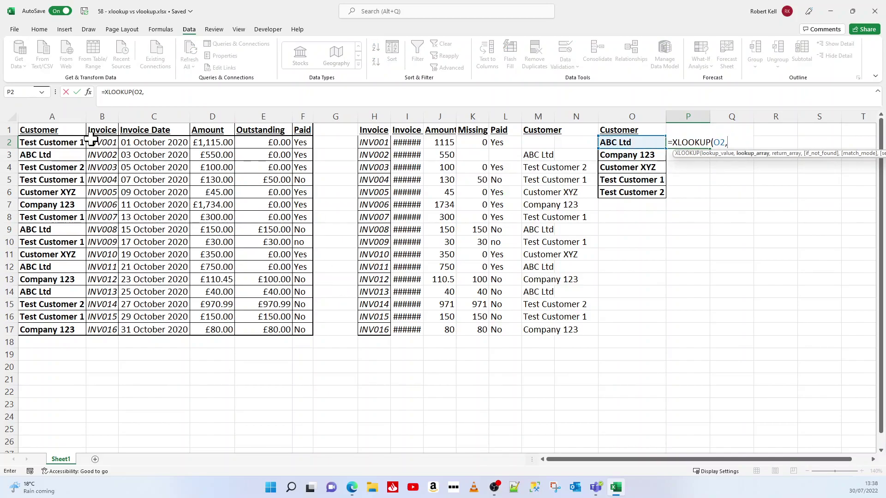
left_click(55, 118)
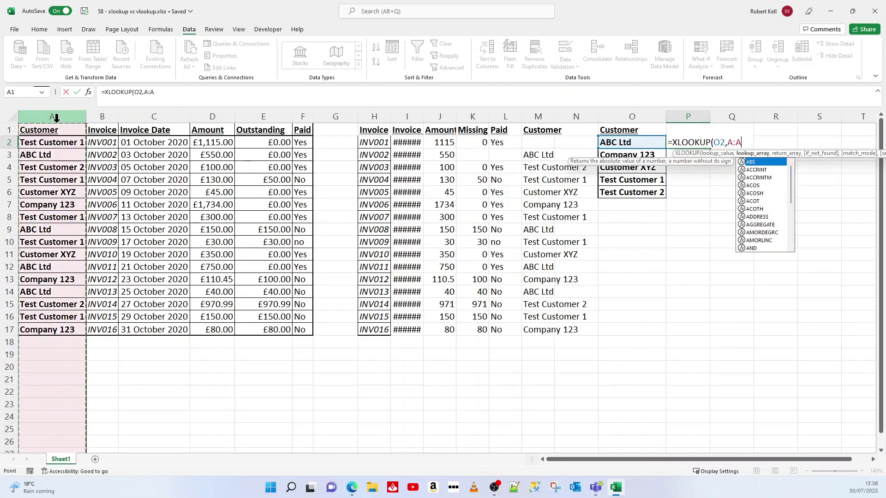
type(",")
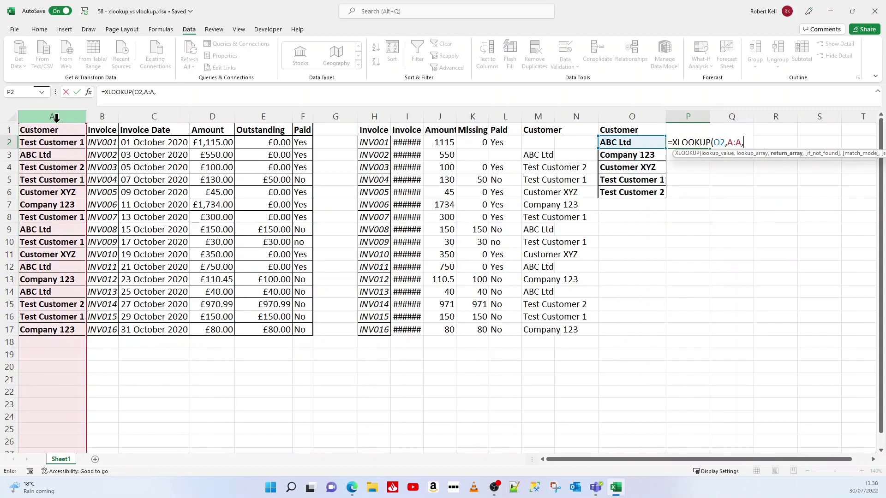
left_click(102, 116)
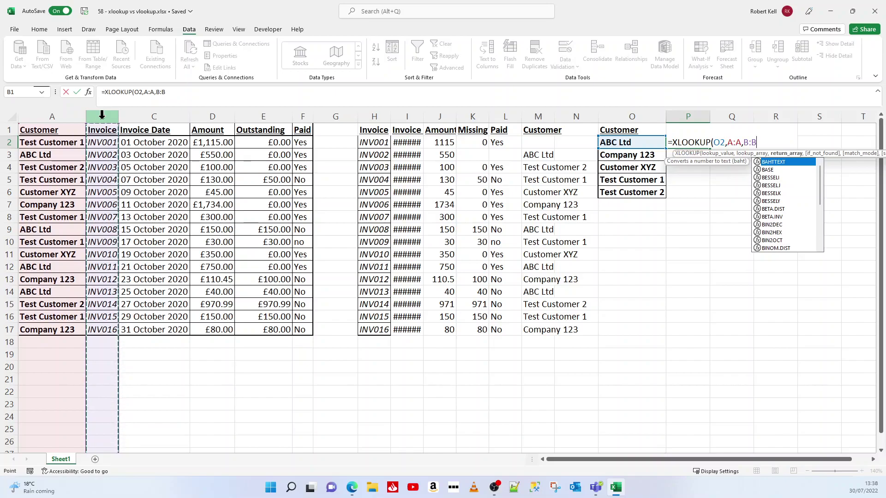
type(",")
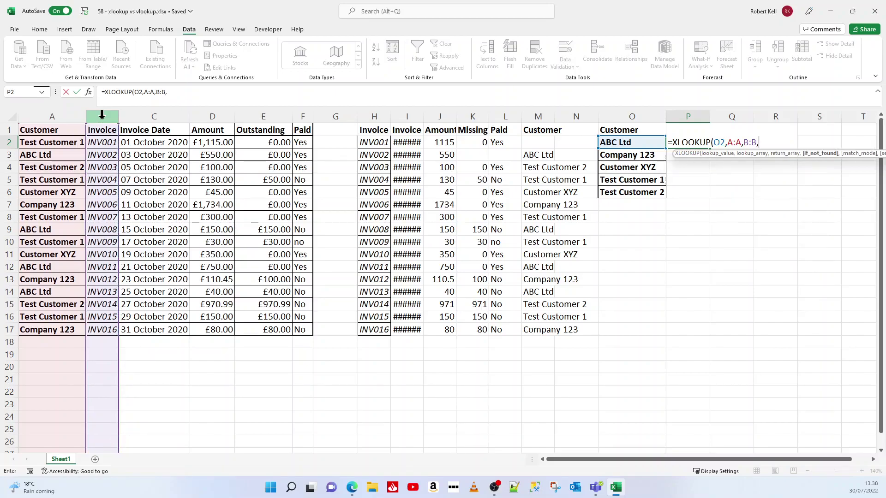
type("\"\",")
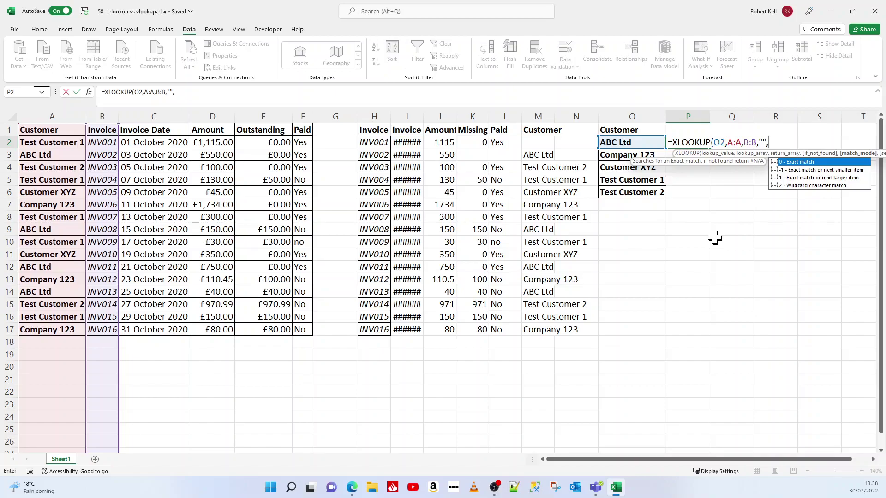
type(",")
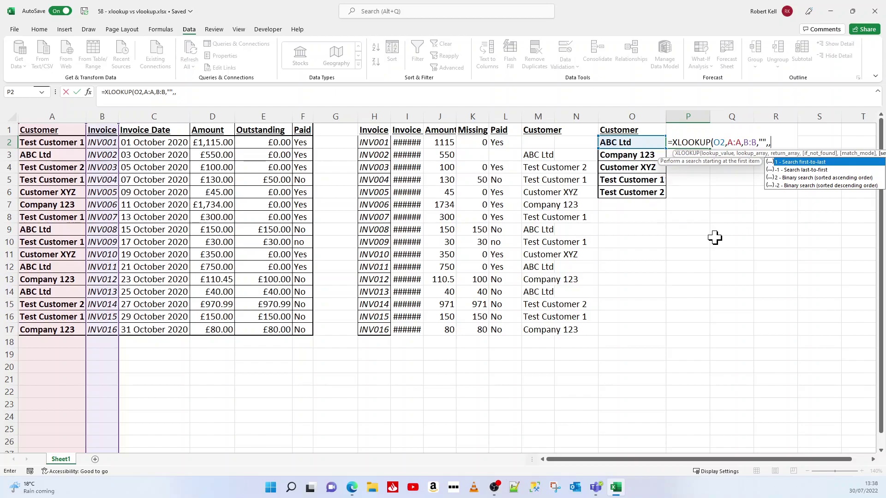
key("BackSpace")
type("0")
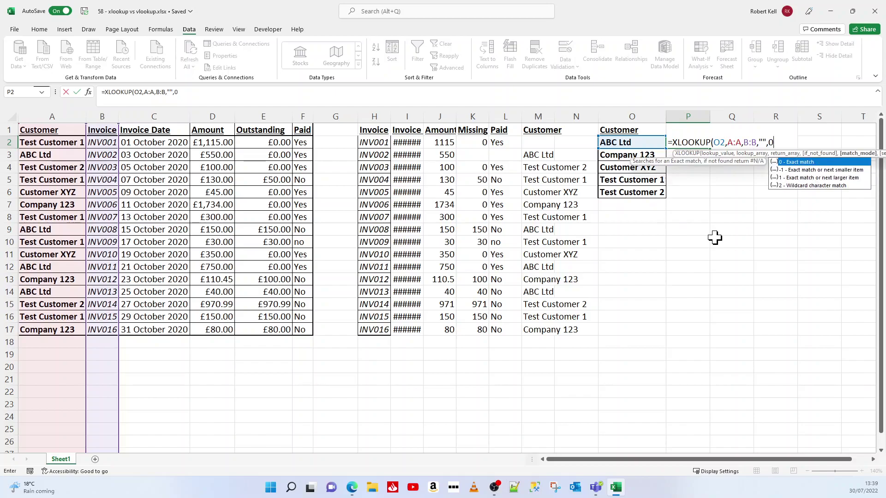
type(",")
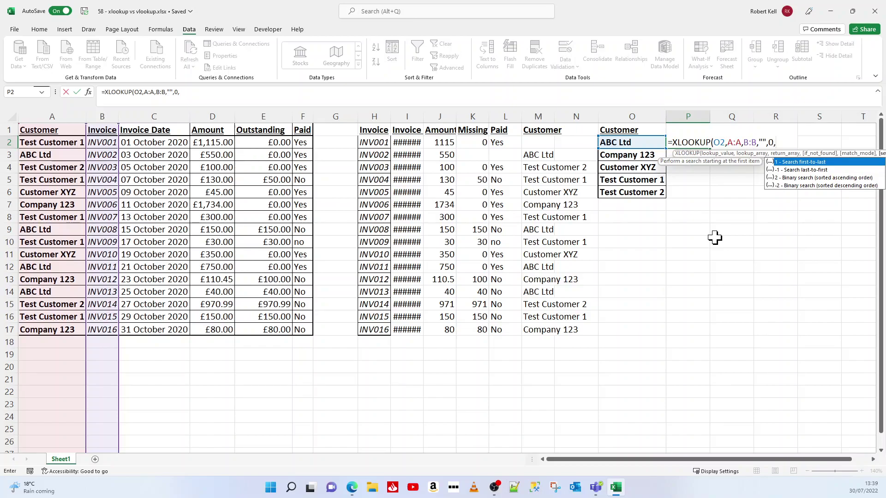
type("1)")
key("Return")
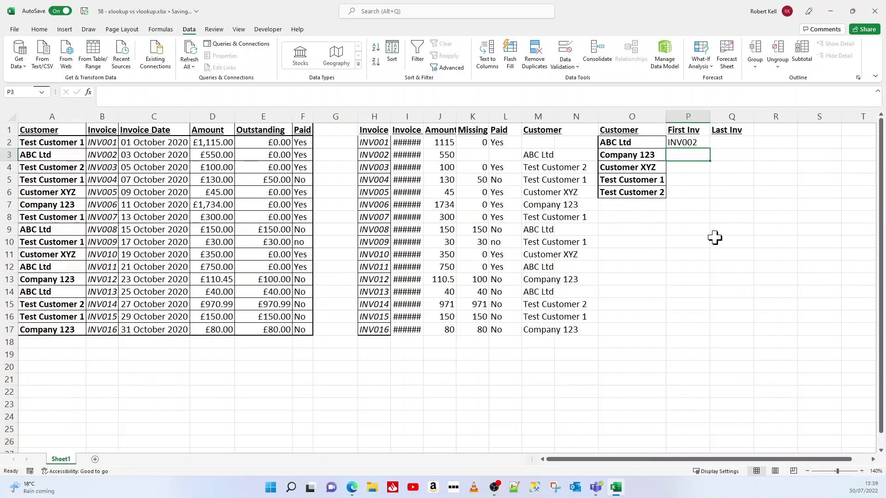
Check the first ABC Ltd invoice in the source table against the XLOOKUP in P2.
left_click(42, 156)
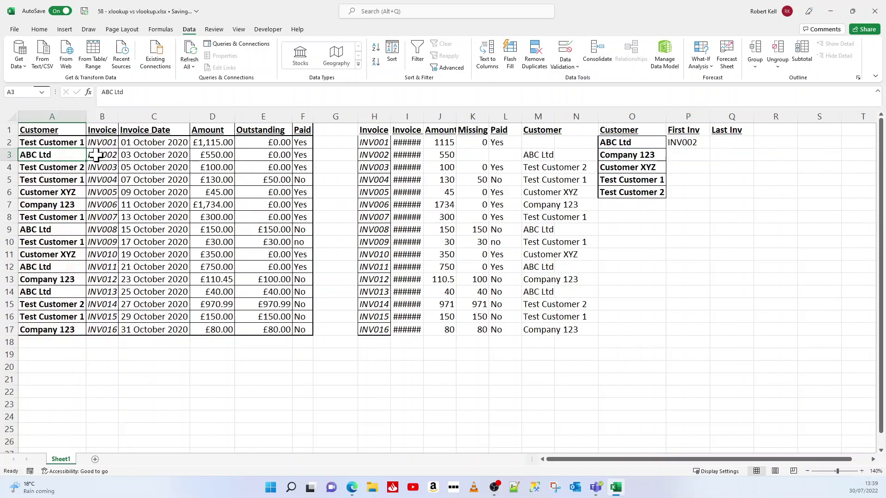
left_click(96, 155)
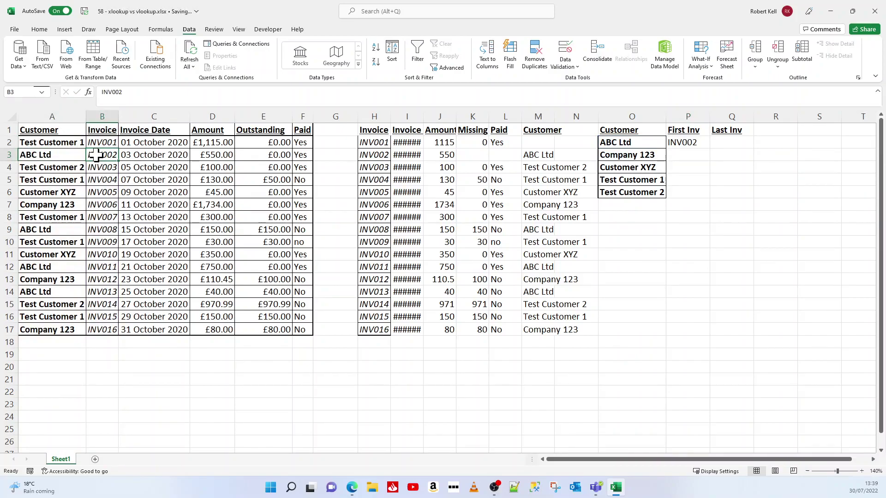
left_click(697, 143)
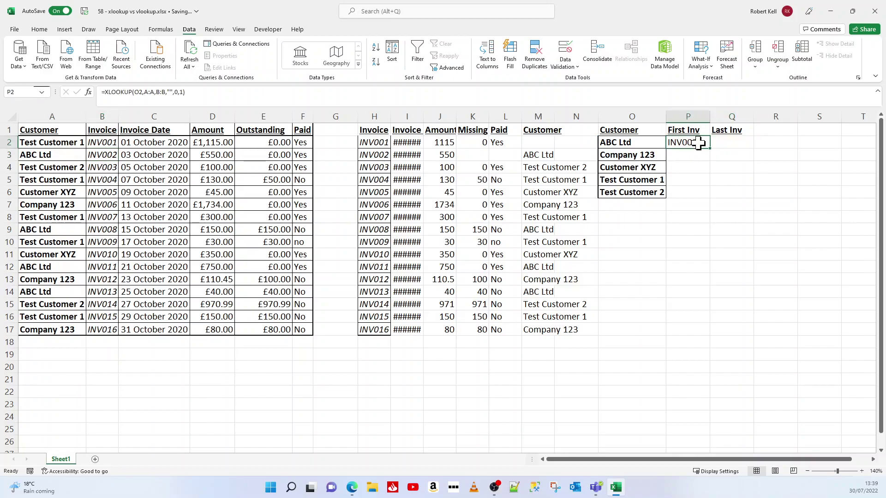
Copy the P2 formula into Q2 for the Last Inv and set its XLOOKUP search mode to -1 (last-to-first).
left_click_drag(185, 92, 98, 97)
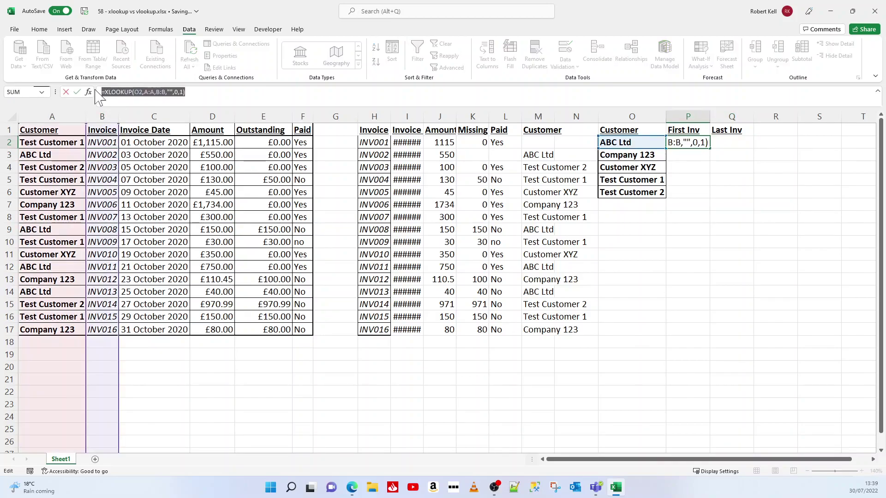
key("Escape")
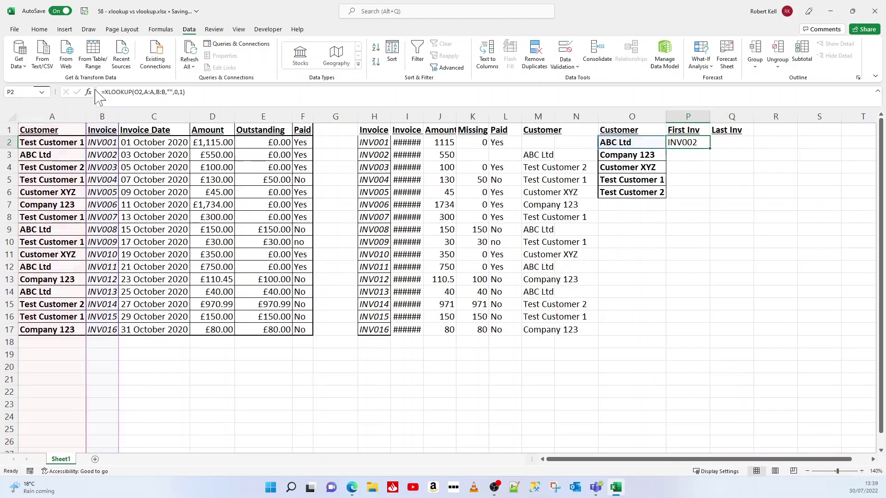
left_click(723, 144)
key("ctrl+v")
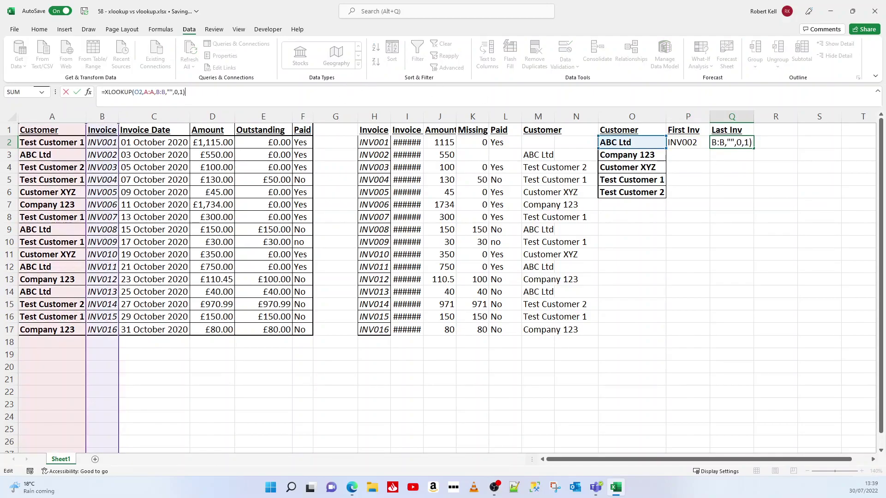
key("Left")
key("BackSpace")
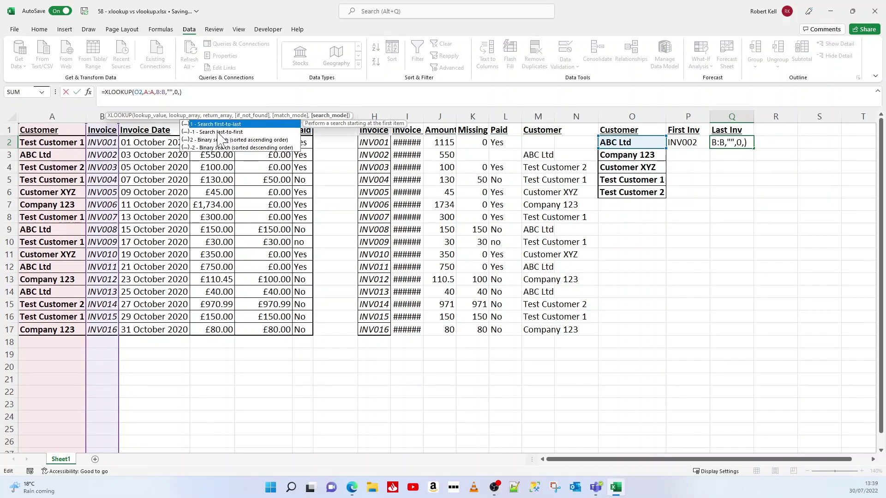
type("-1")
key("Return")
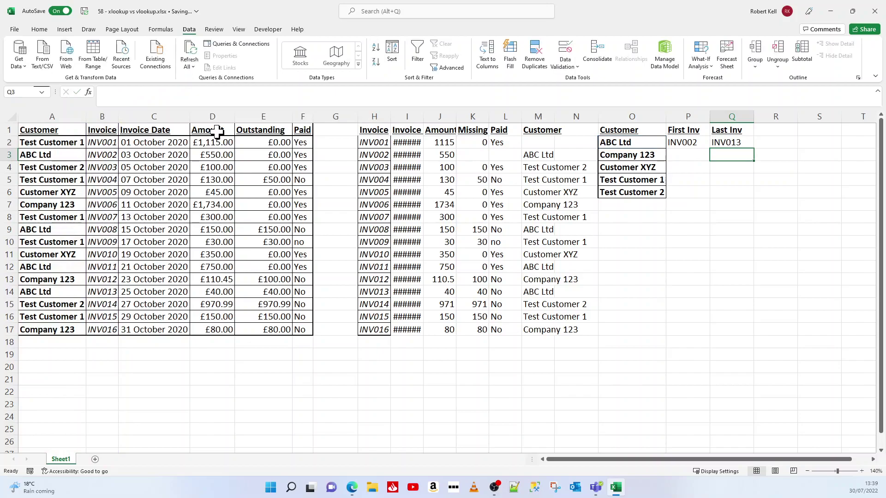
Check the last ABC Ltd invoice in the source table and fill the P2:Q2 formulas down through row 6.
left_click(60, 295)
left_click(102, 295)
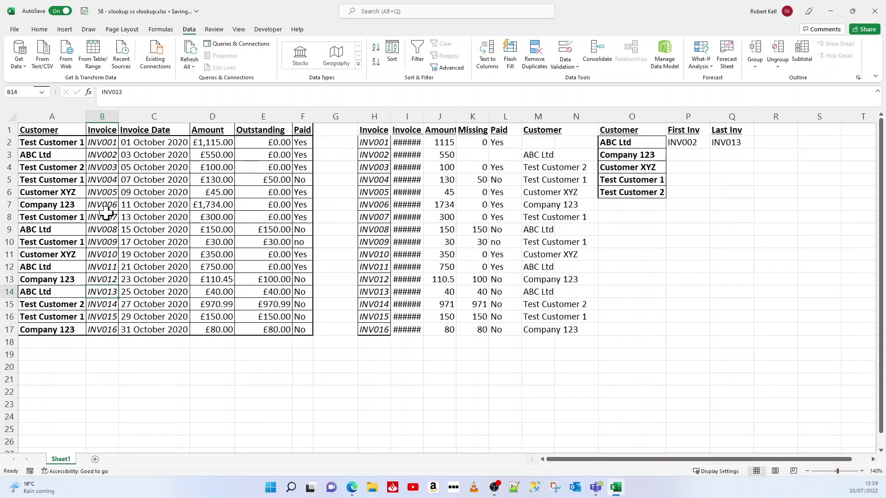
left_click_drag(688, 143, 752, 199)
left_click(689, 218)
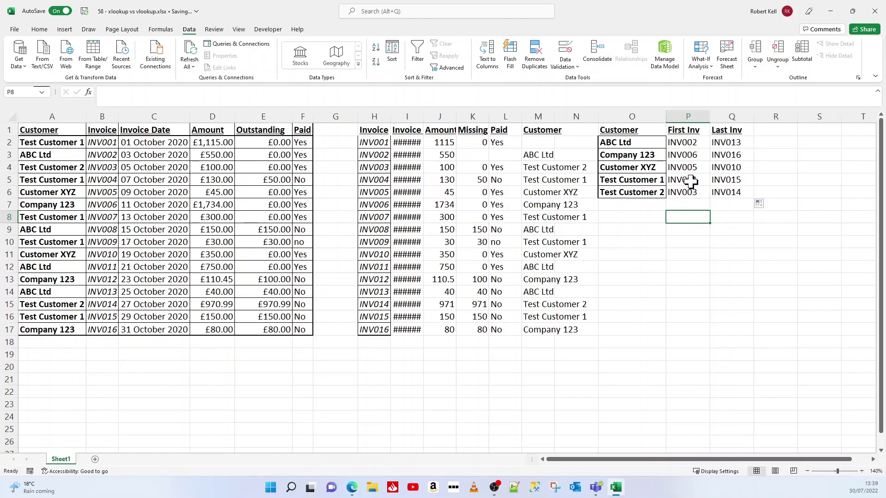
Compare Test Customer 1's first and last invoices in the source table with the lookup results in P5 and Q5.
left_click(105, 144)
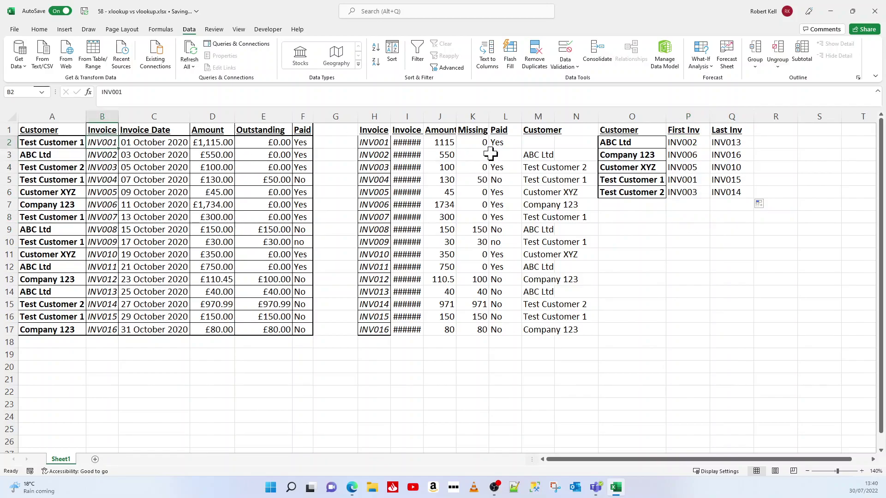
left_click(100, 318)
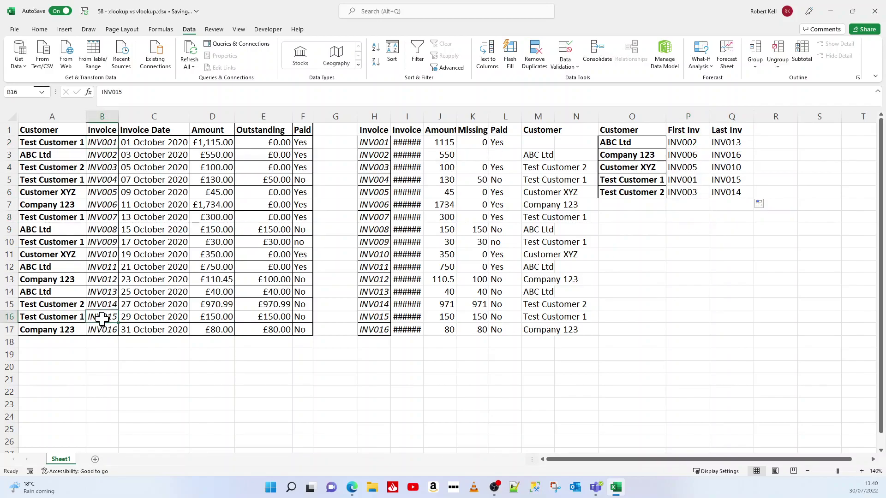
left_click(680, 179)
left_click(725, 180)
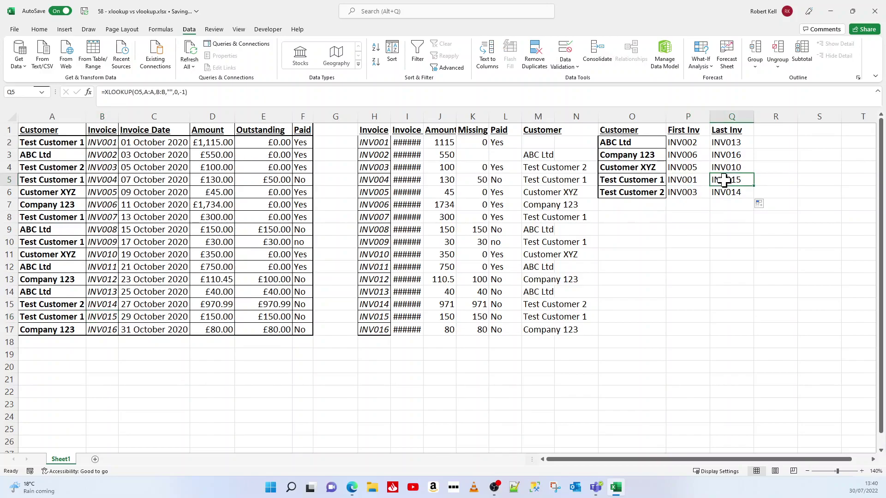
left_click(764, 144)
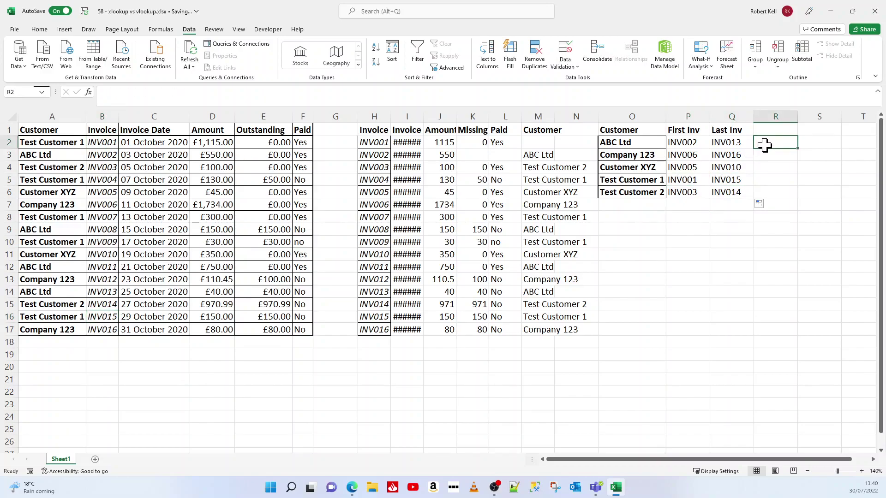